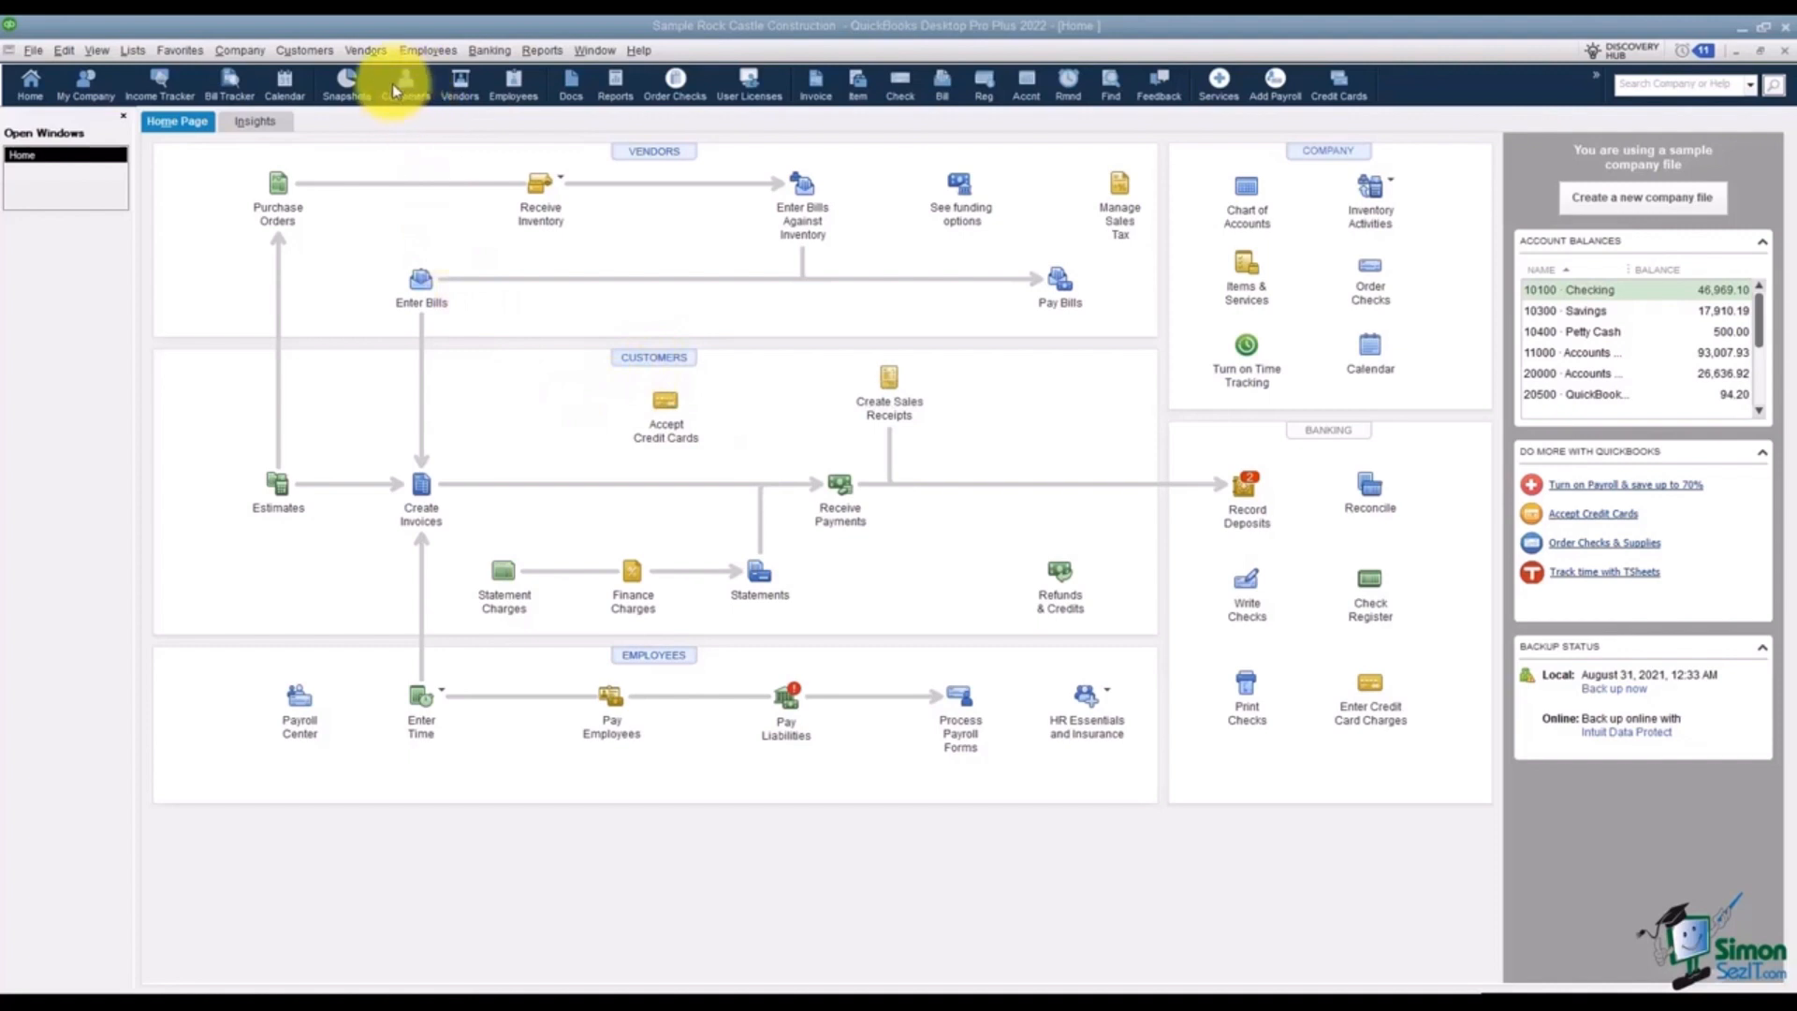
Start a new customer record from the Customer Center and enter the customer's name, last name first.
{"action": "left_click", "coordinate": [281, 51]}
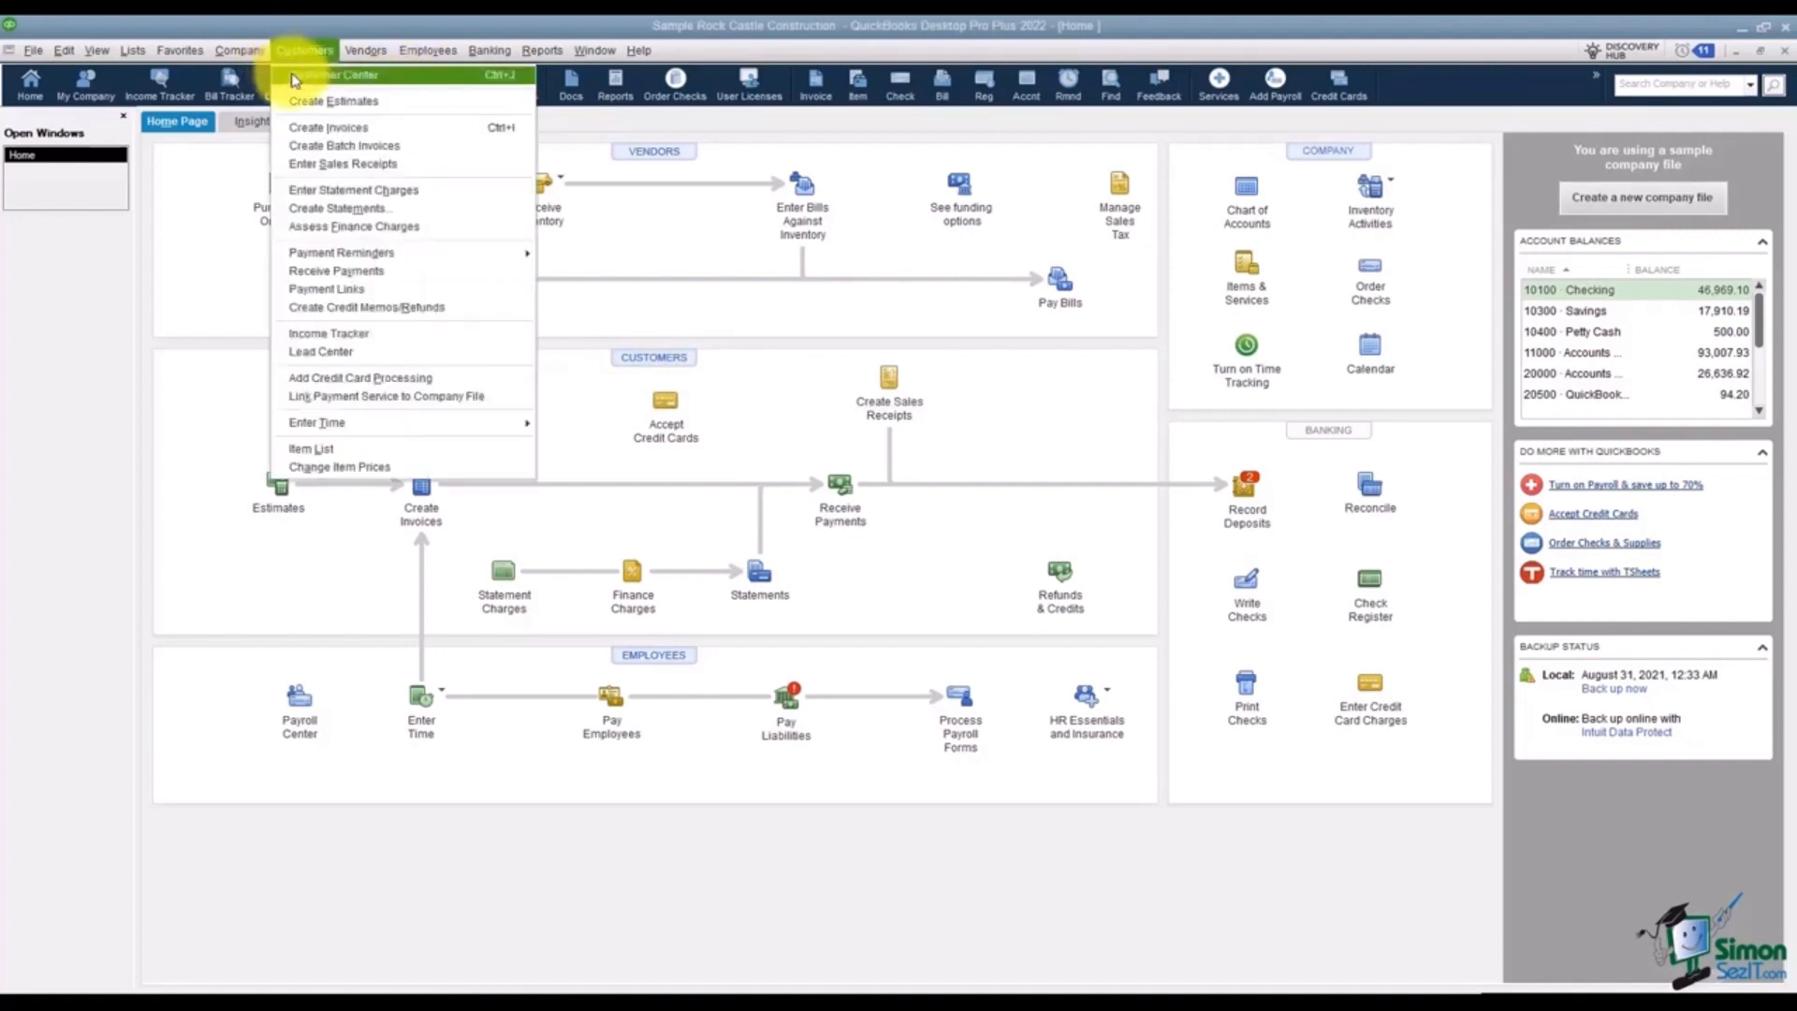
{"action": "left_click", "coordinate": [417, 84]}
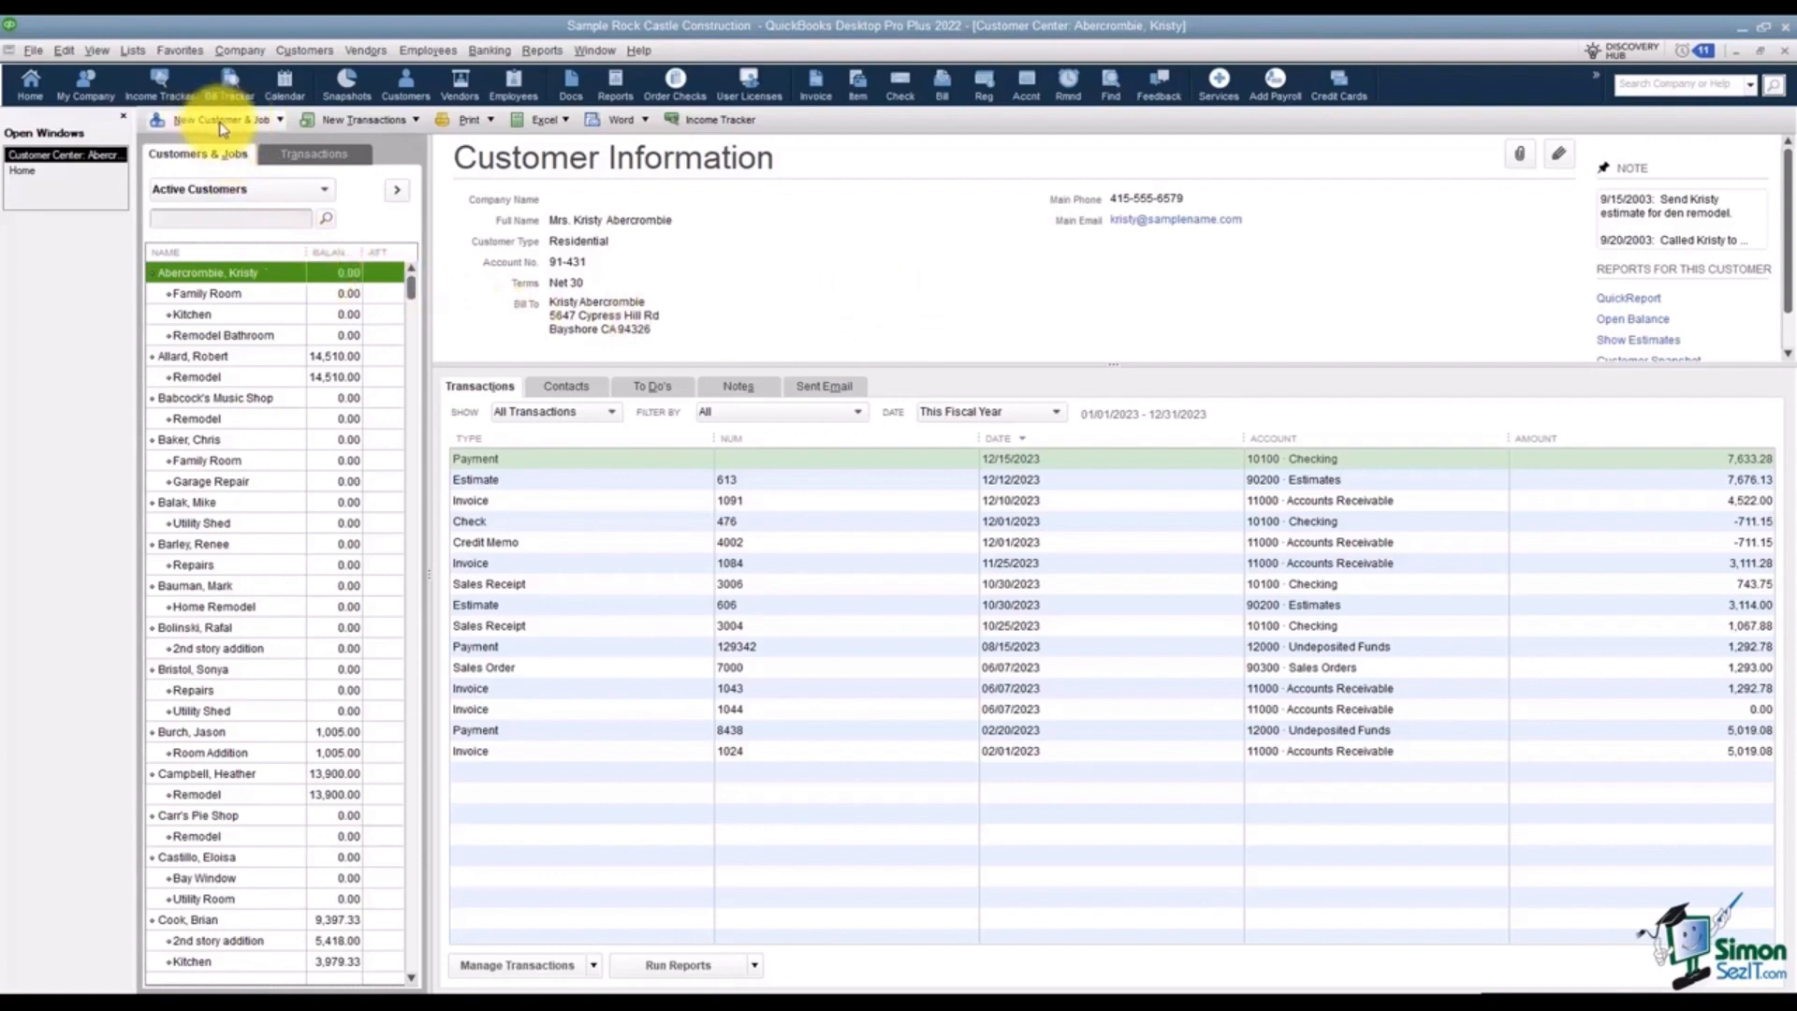
{"action": "left_click", "coordinate": [281, 120]}
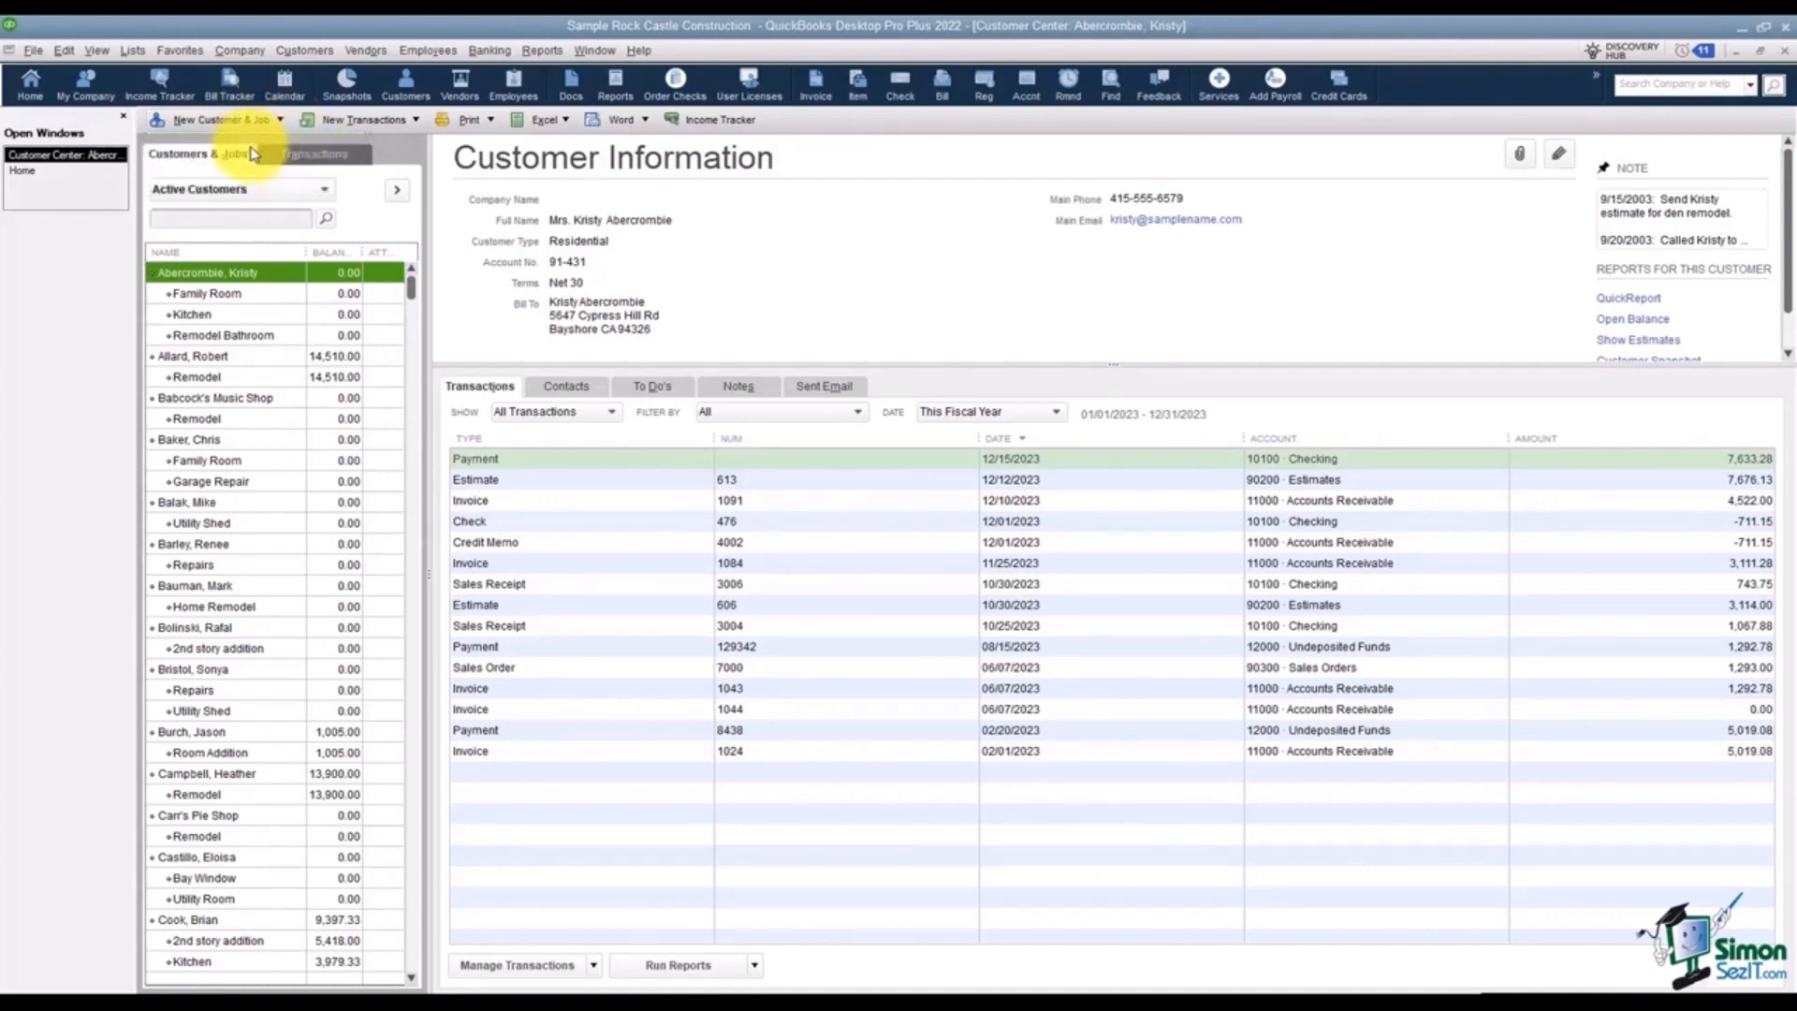
{"action": "left_click", "coordinate": [251, 144]}
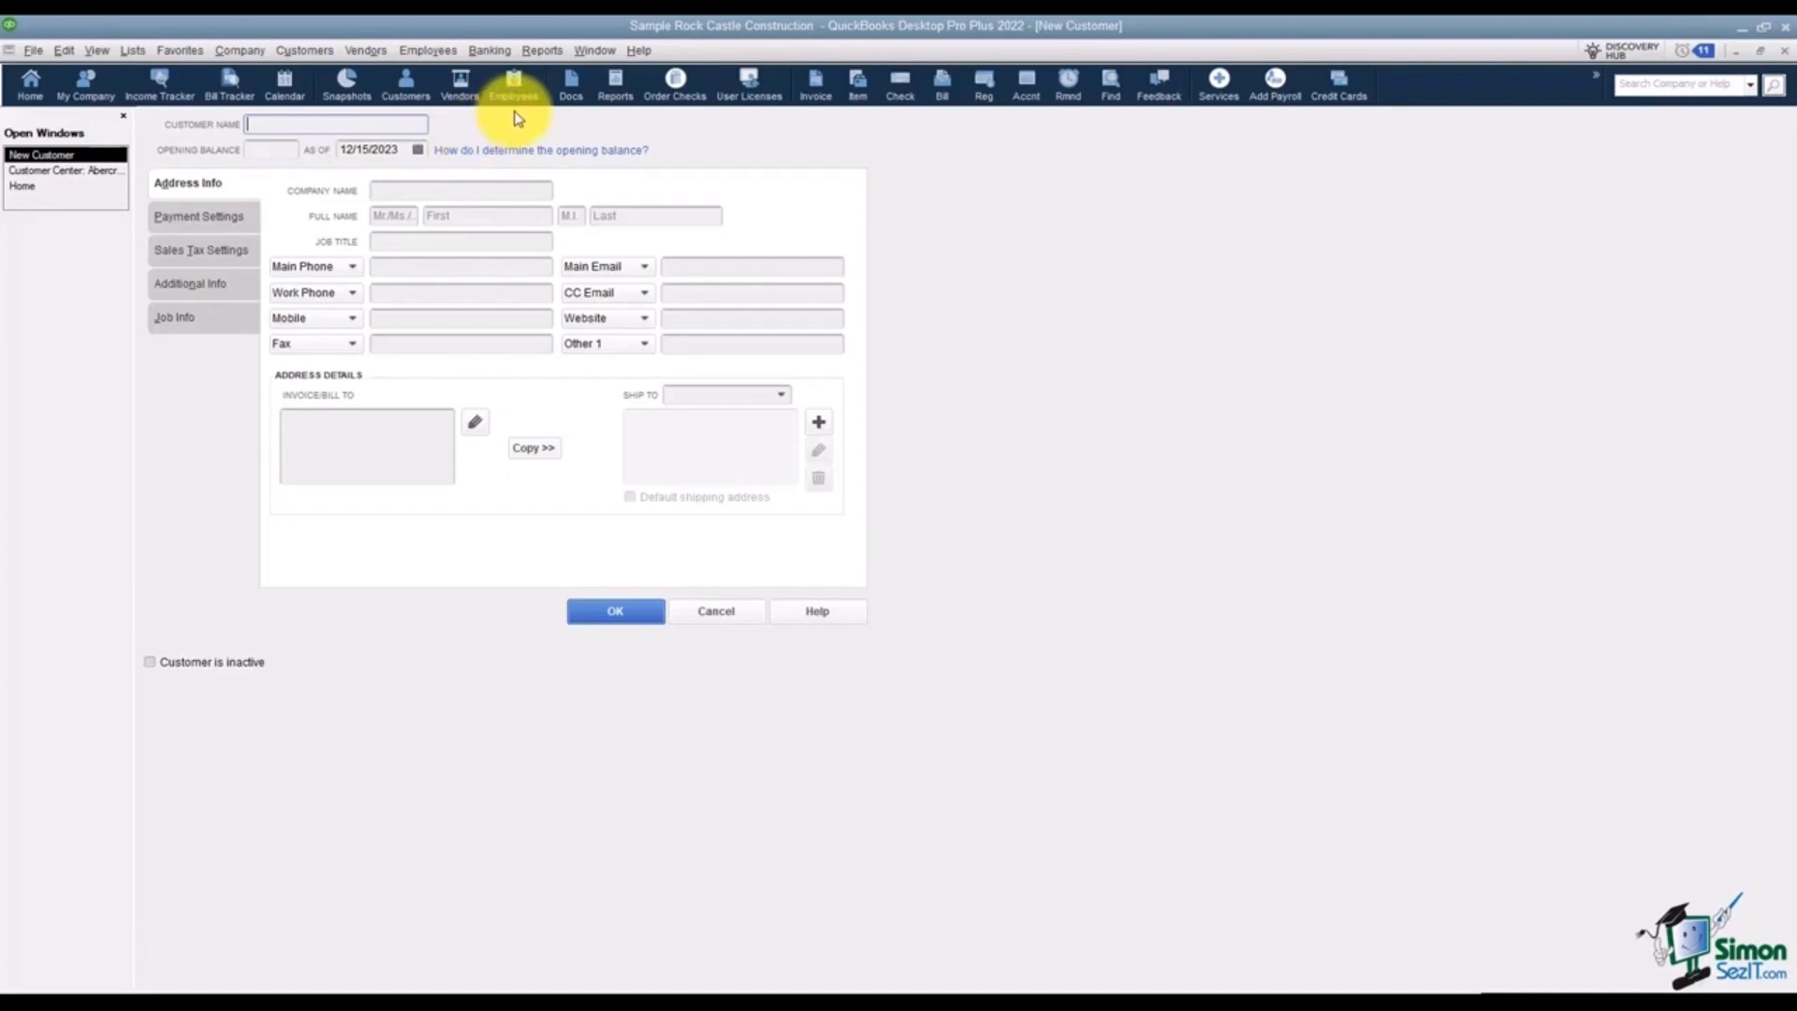
{"action": "type", "text": "Allen, Tom"}
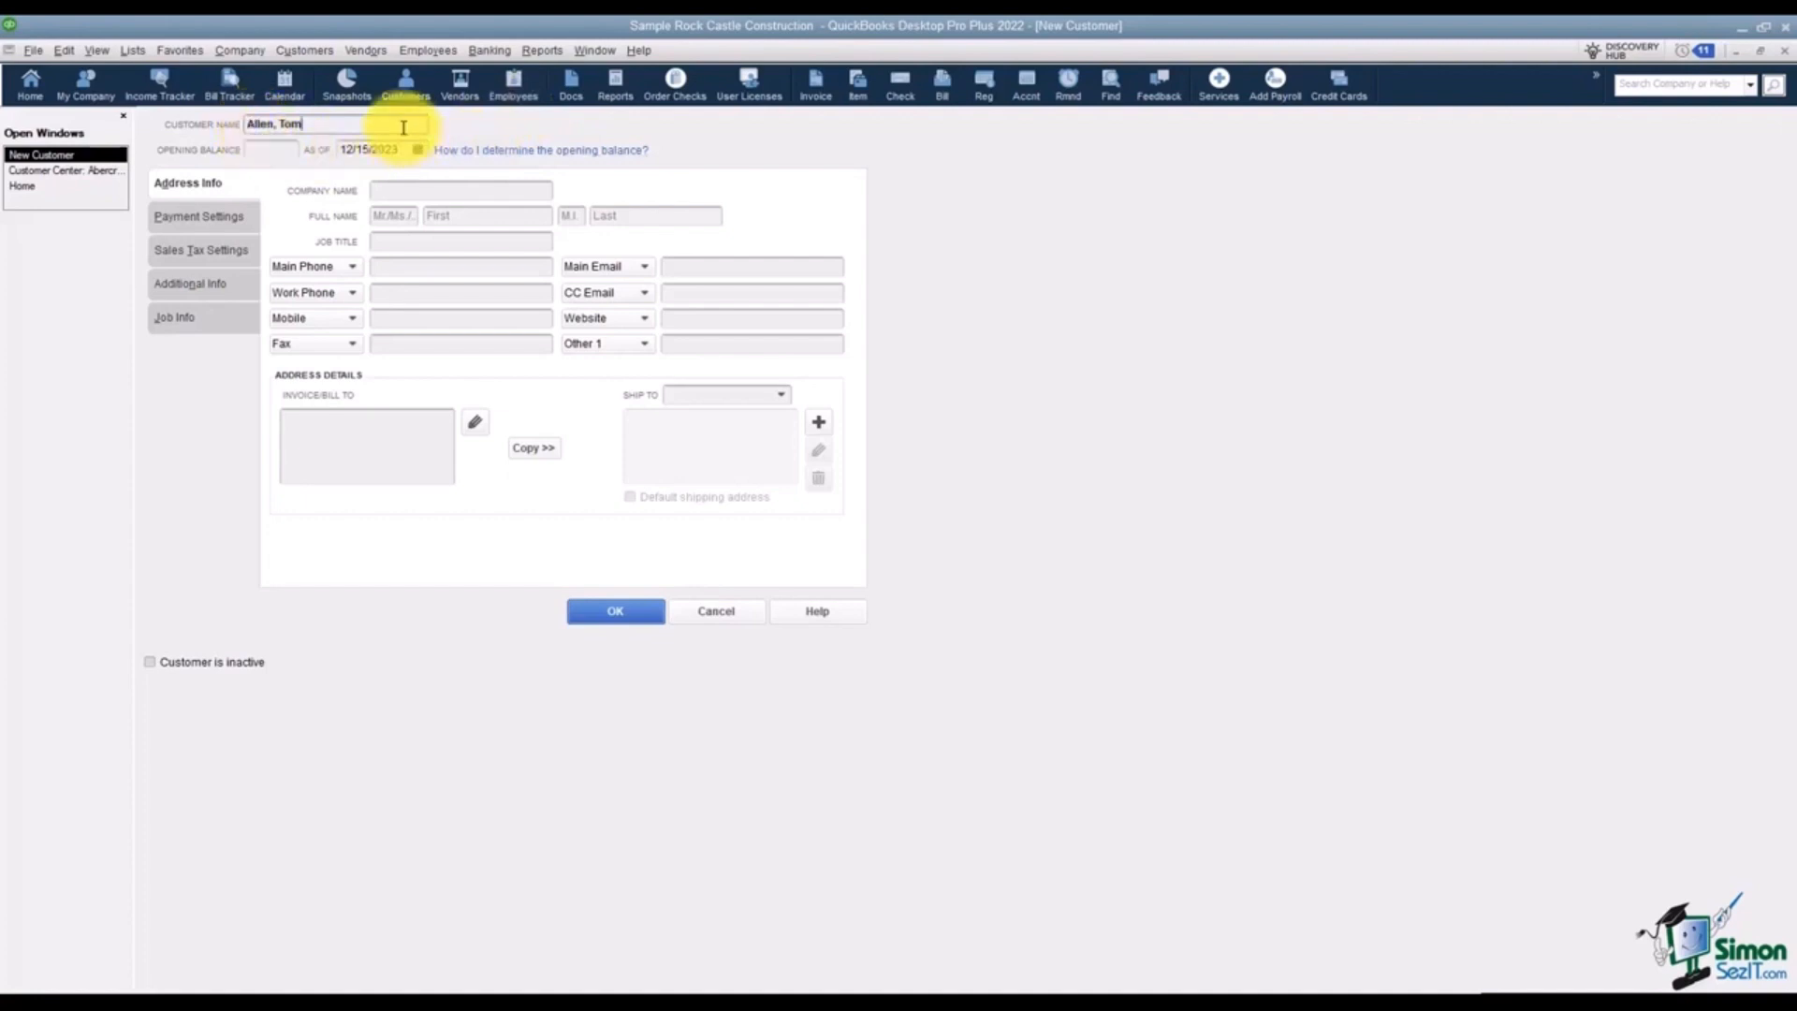
Enter ABC Plumbing as the company name, and fill in the title Mr. with the customer's first and last names.
{"action": "left_click", "coordinate": [282, 151]}
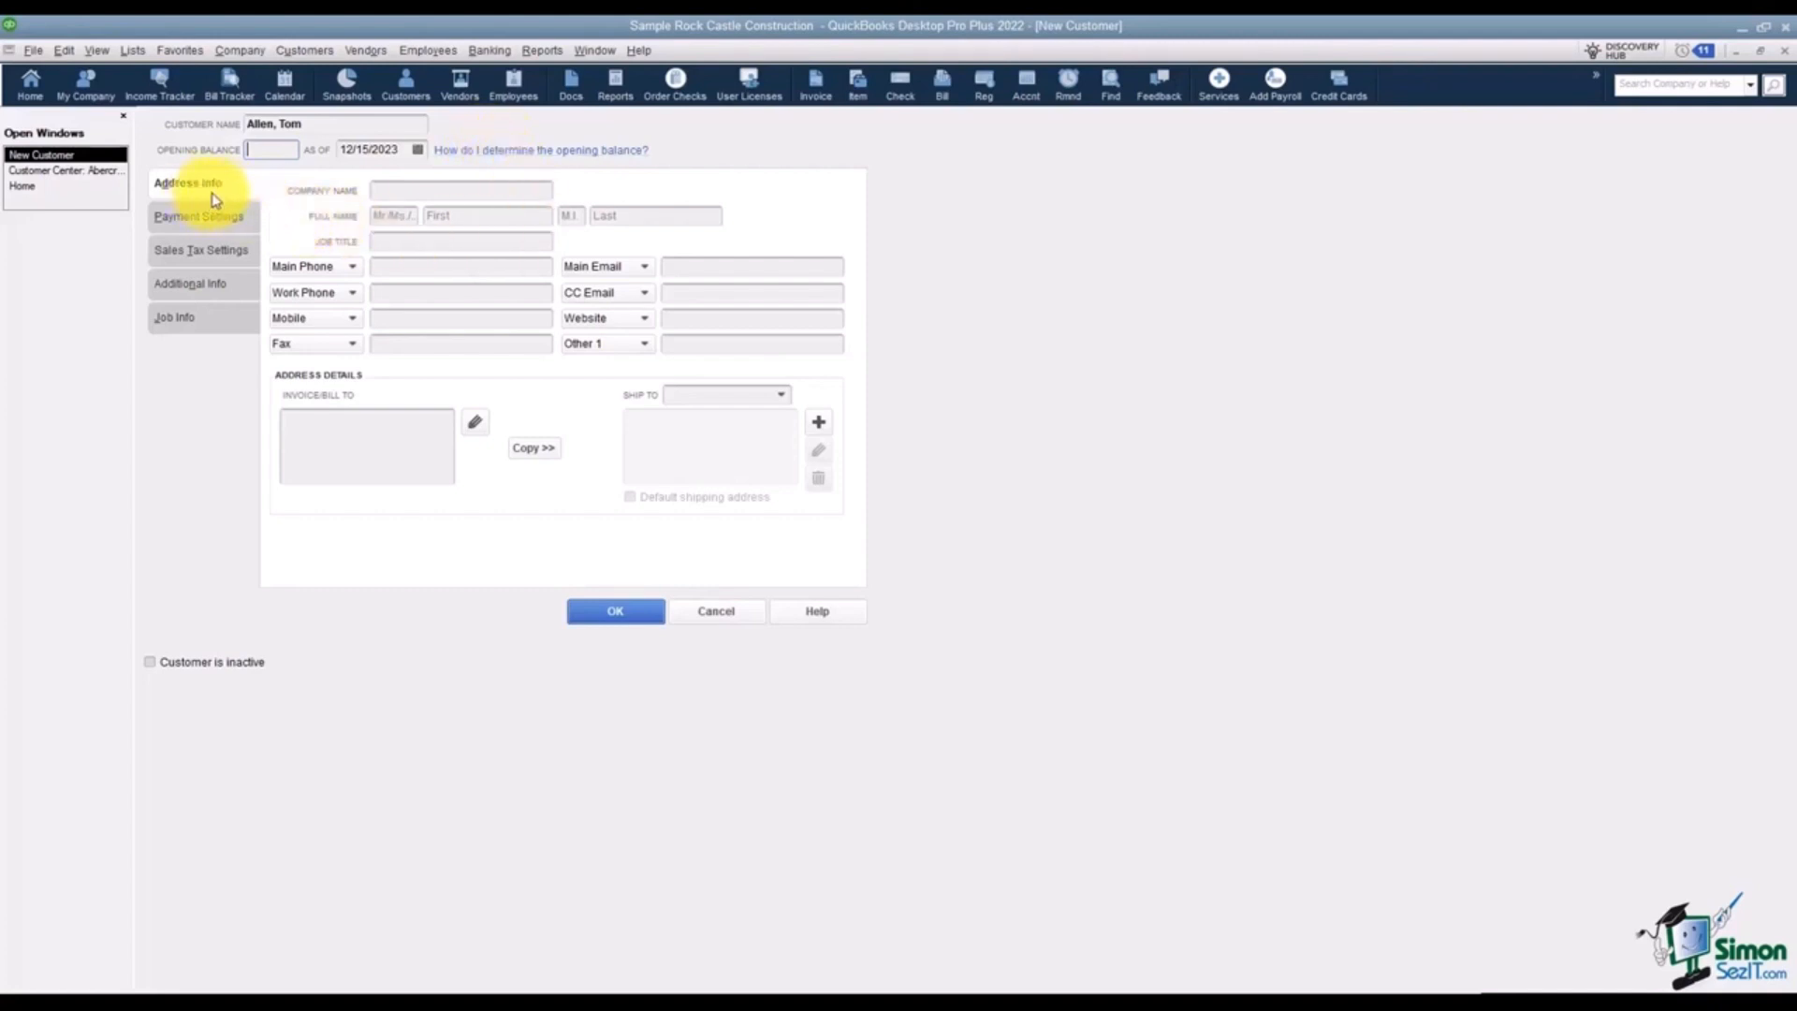
{"action": "left_click", "coordinate": [382, 189]}
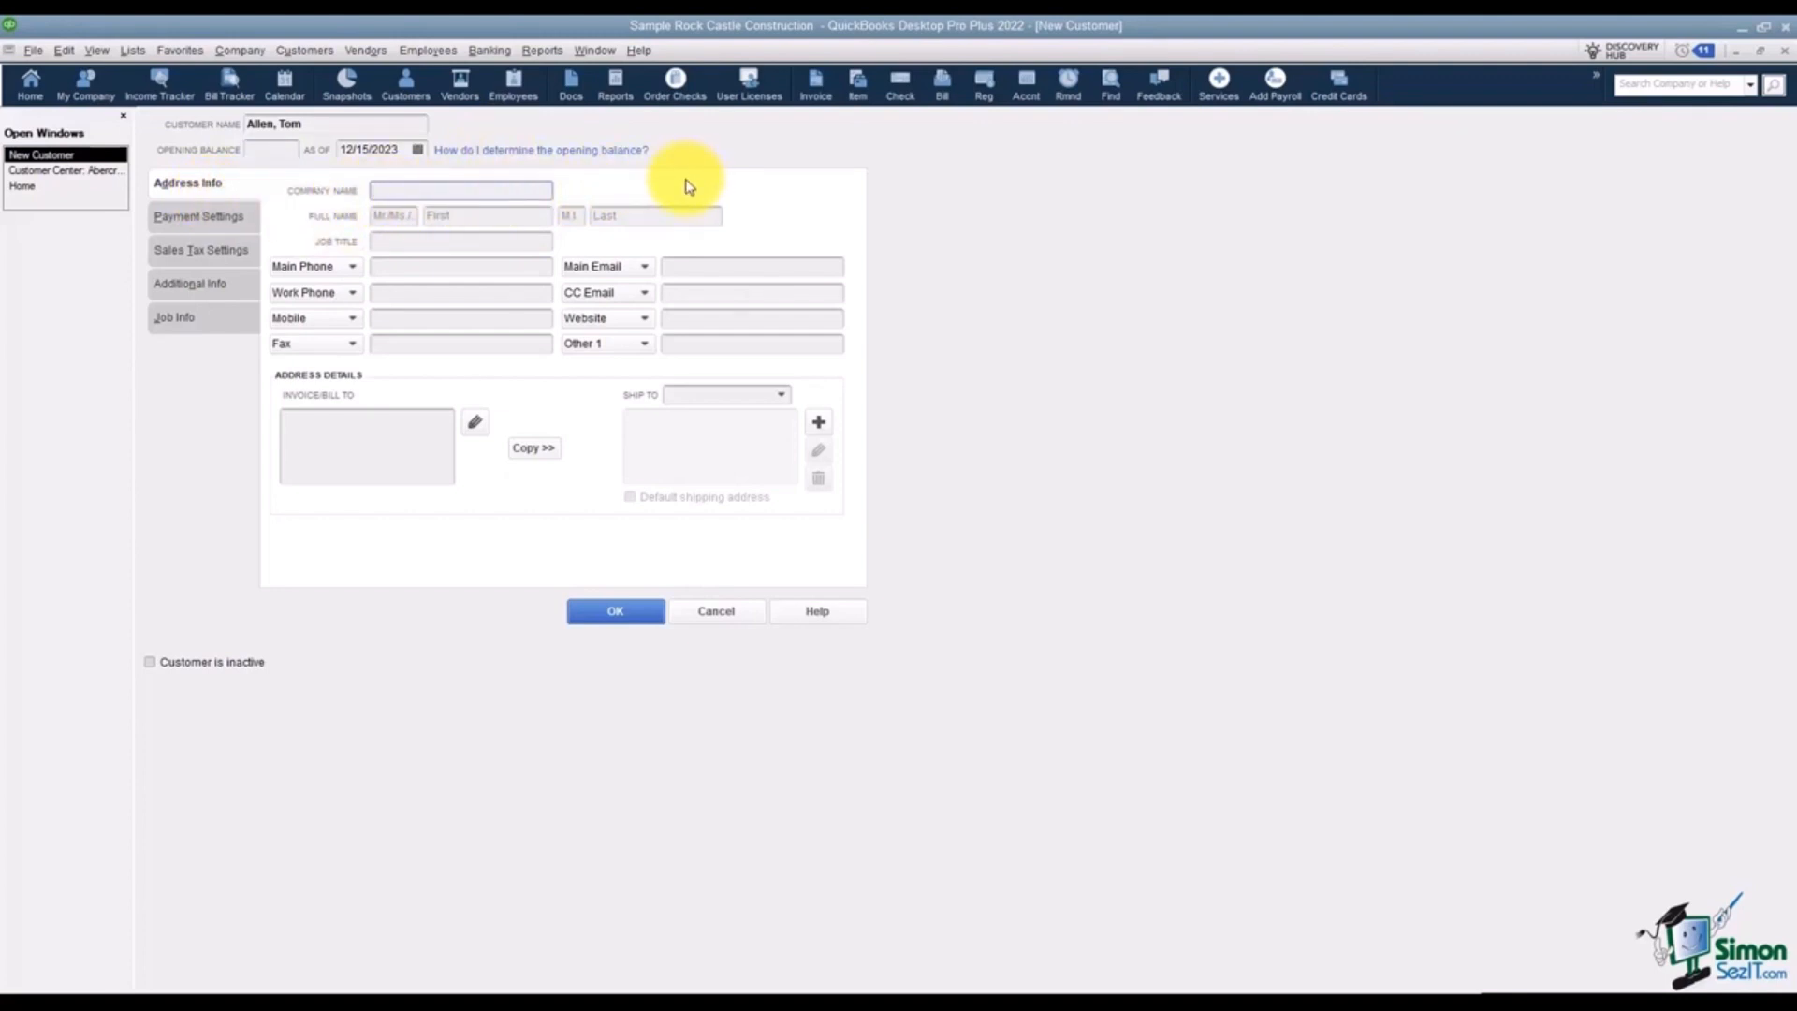
{"action": "type", "text": "ABC Plumbing"}
{"action": "key", "text": "Tab"}
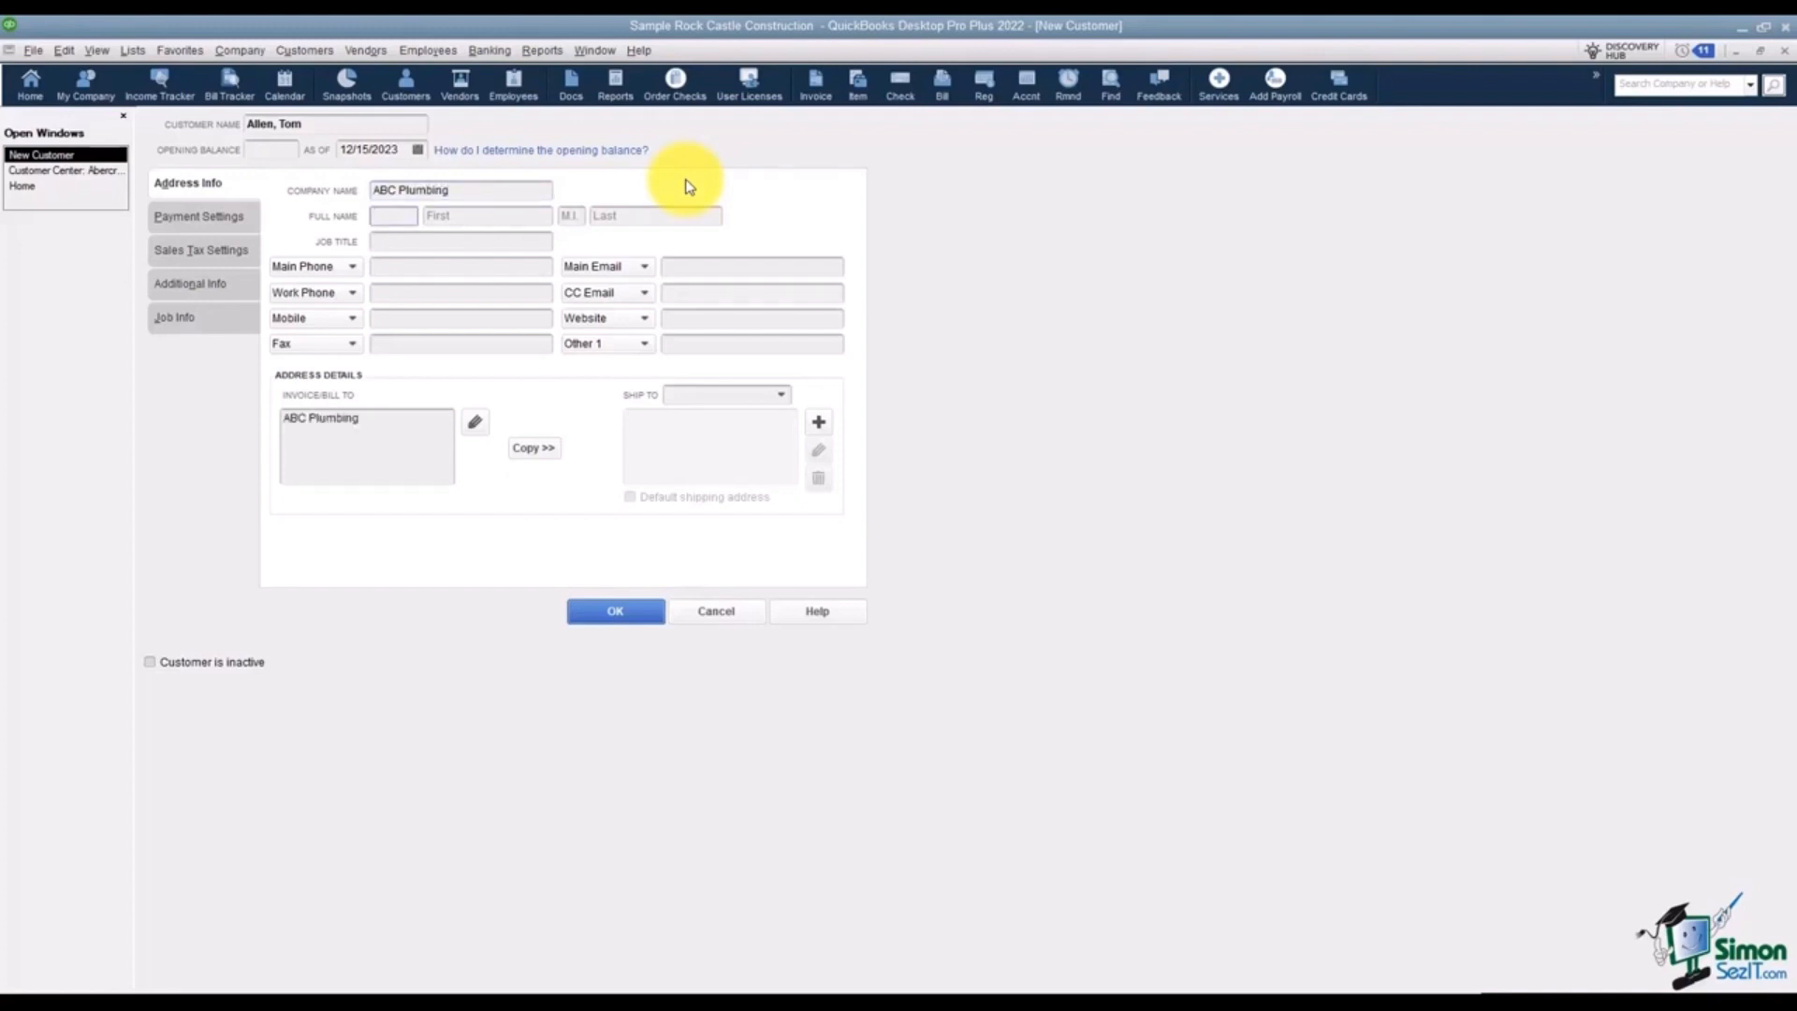
{"action": "type", "text": "Mr."}
{"action": "key", "text": "Tab"}
{"action": "type", "text": "Tom"}
{"action": "key", "text": "Tab"}
{"action": "key", "text": "Tab"}
{"action": "type", "text": "Allen"}
{"action": "key", "text": "Tab"}
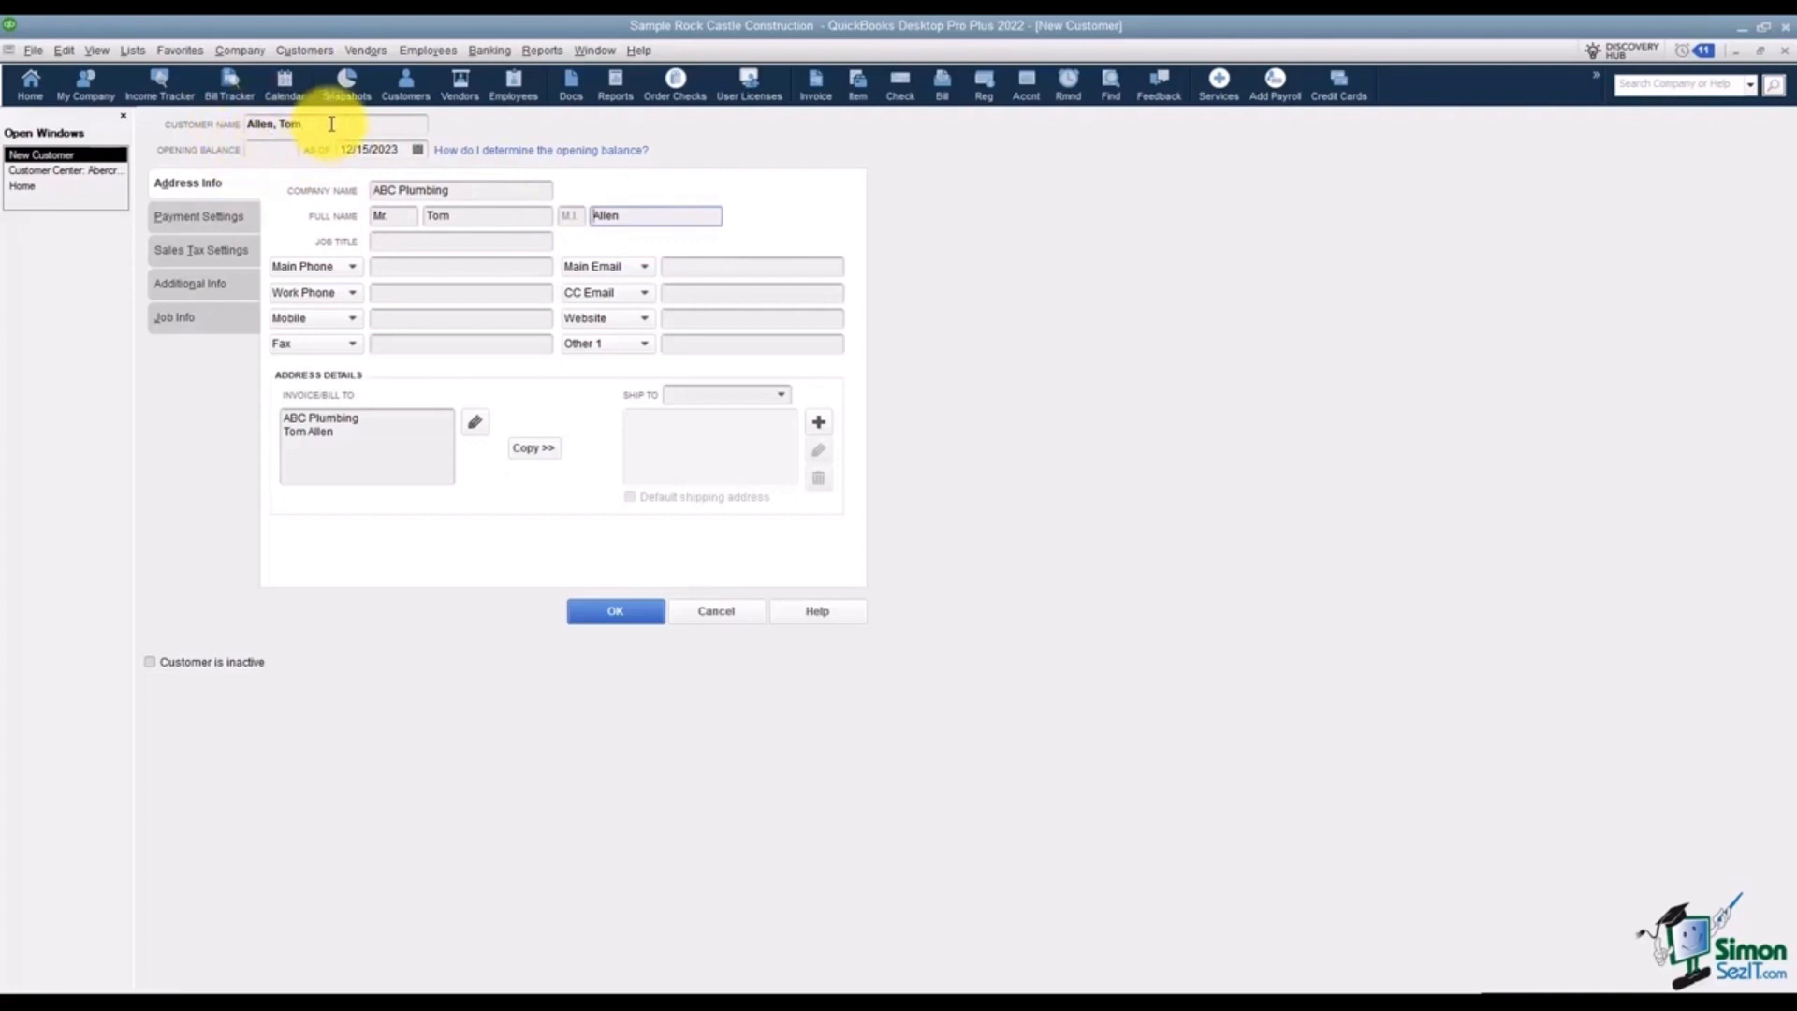
Check how names are listed in the Customer Center, and view the contact types available for the main phone field of the new customer.
{"action": "left_click", "coordinate": [42, 170]}
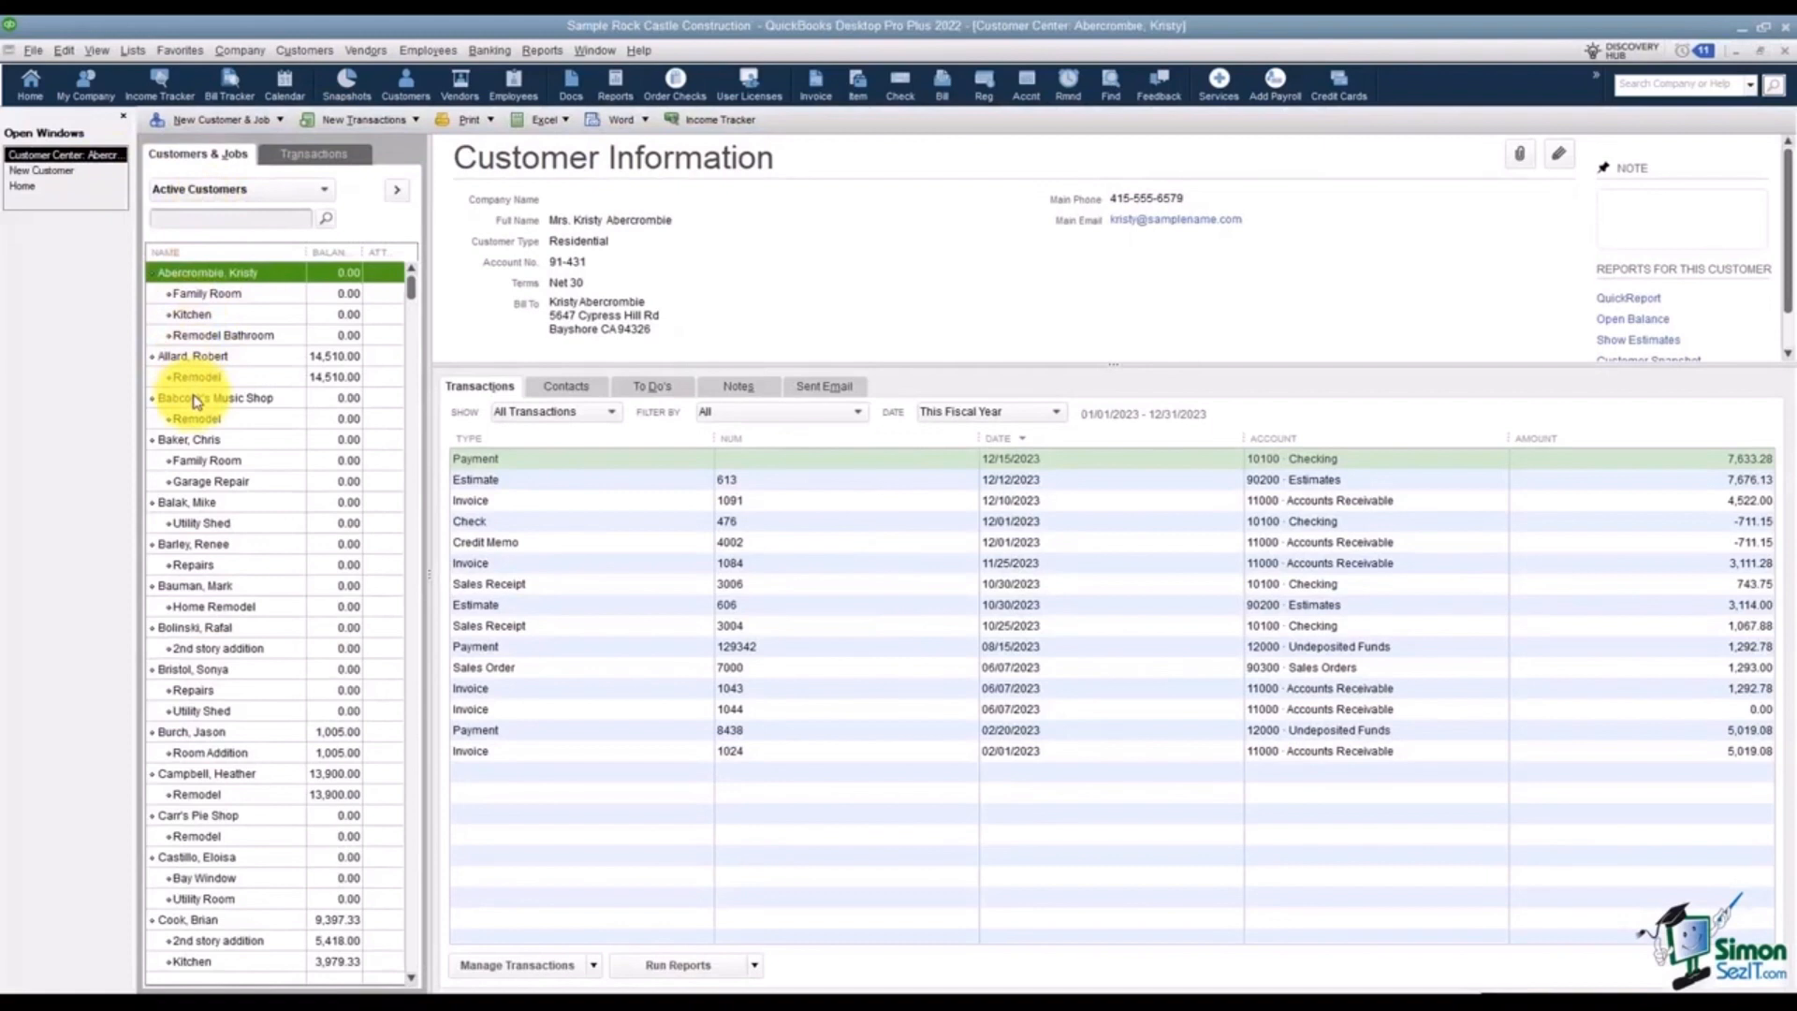
{"action": "left_click", "coordinate": [42, 170]}
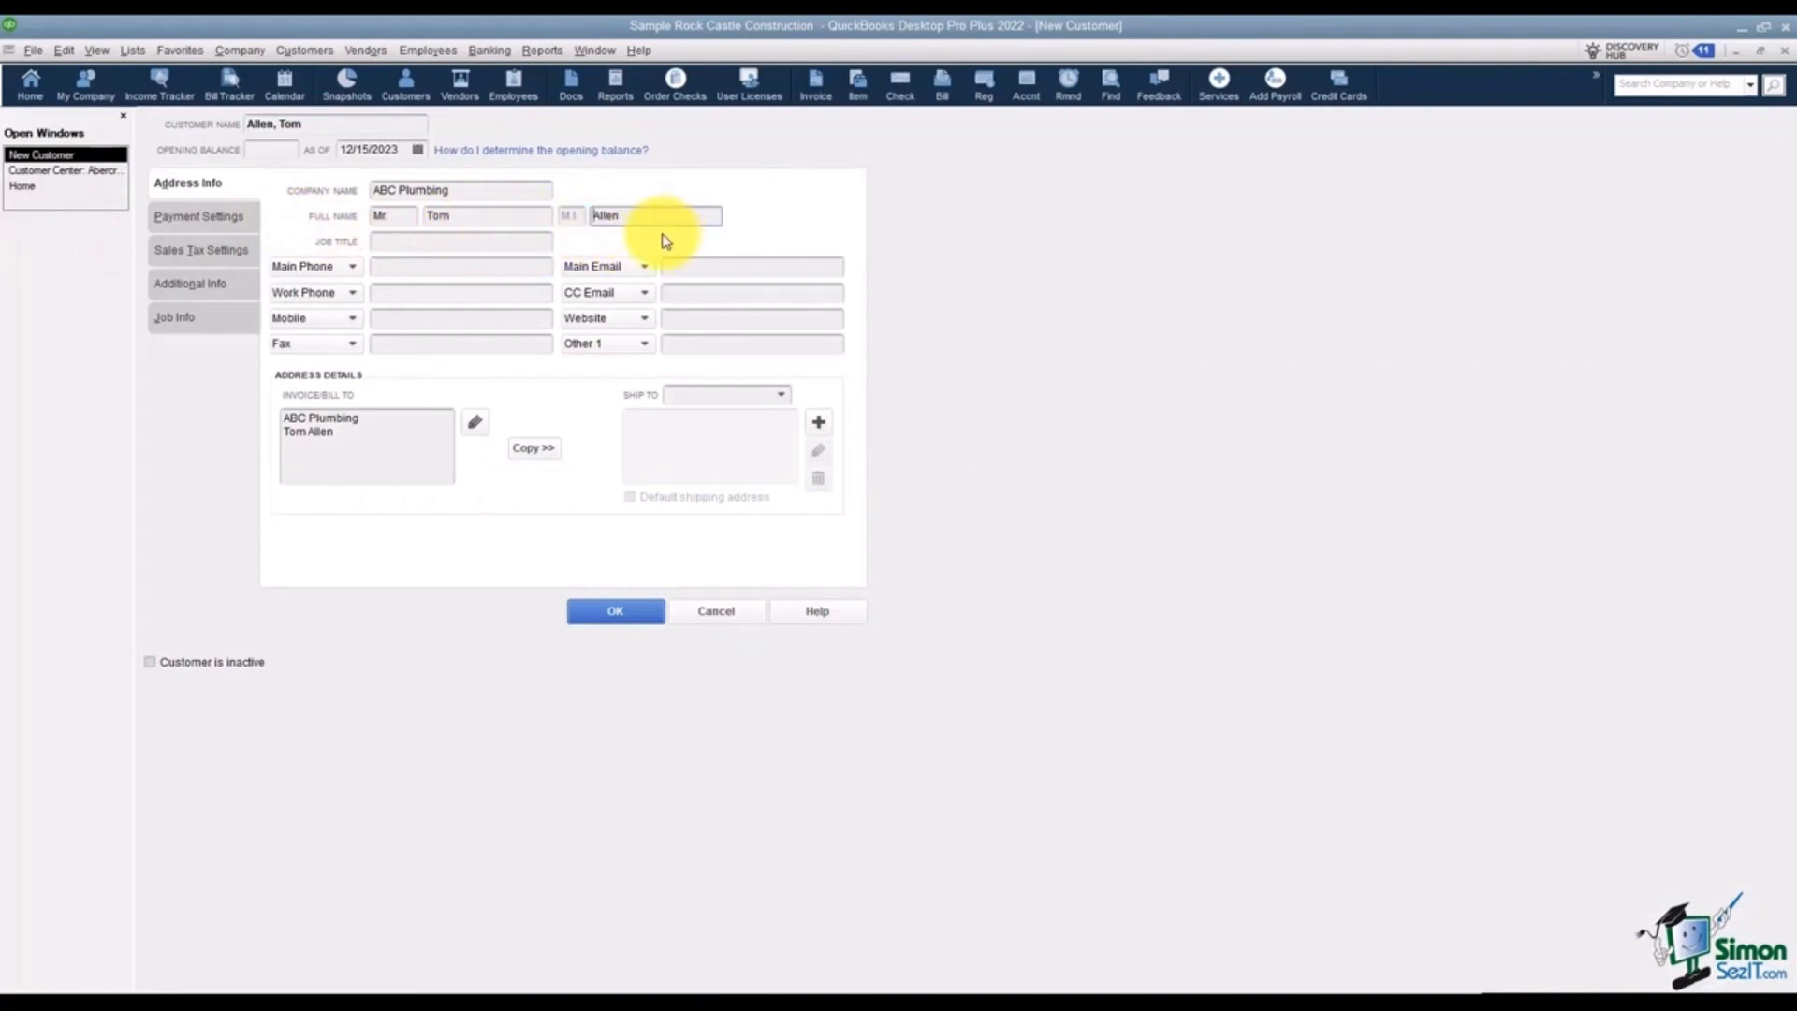
{"action": "left_click", "coordinate": [506, 245]}
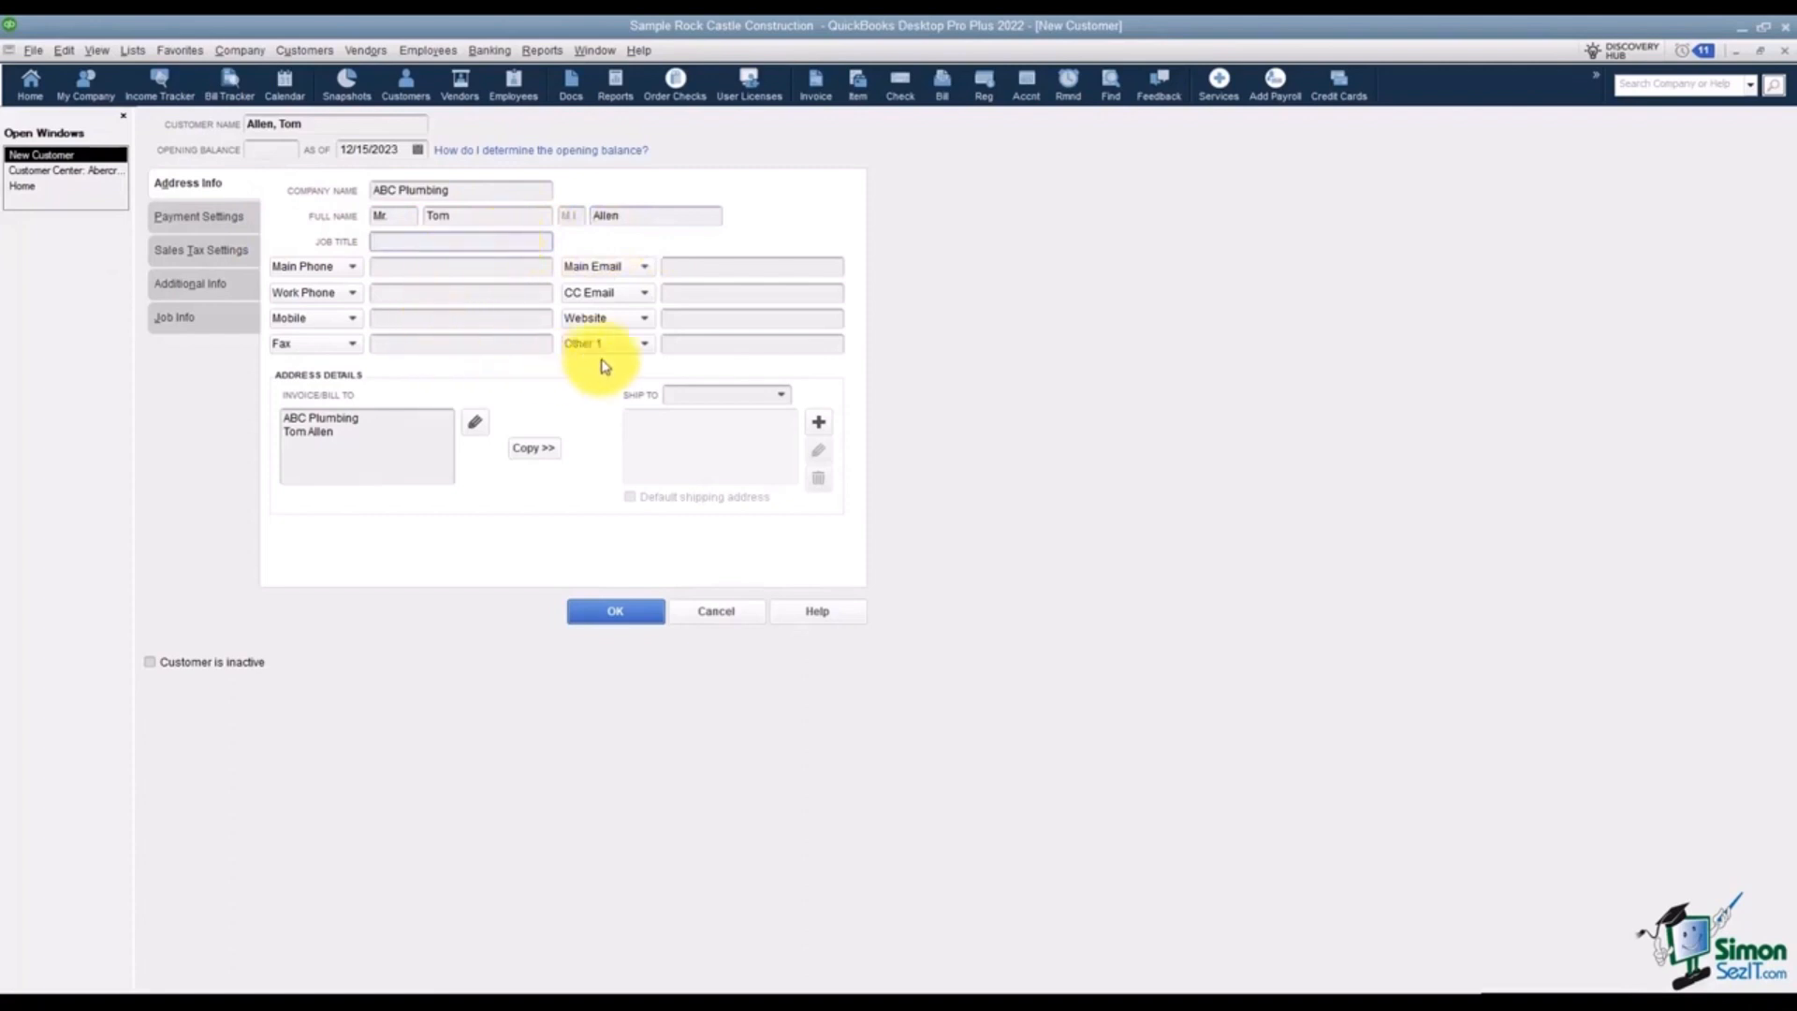
{"action": "left_click", "coordinate": [353, 270]}
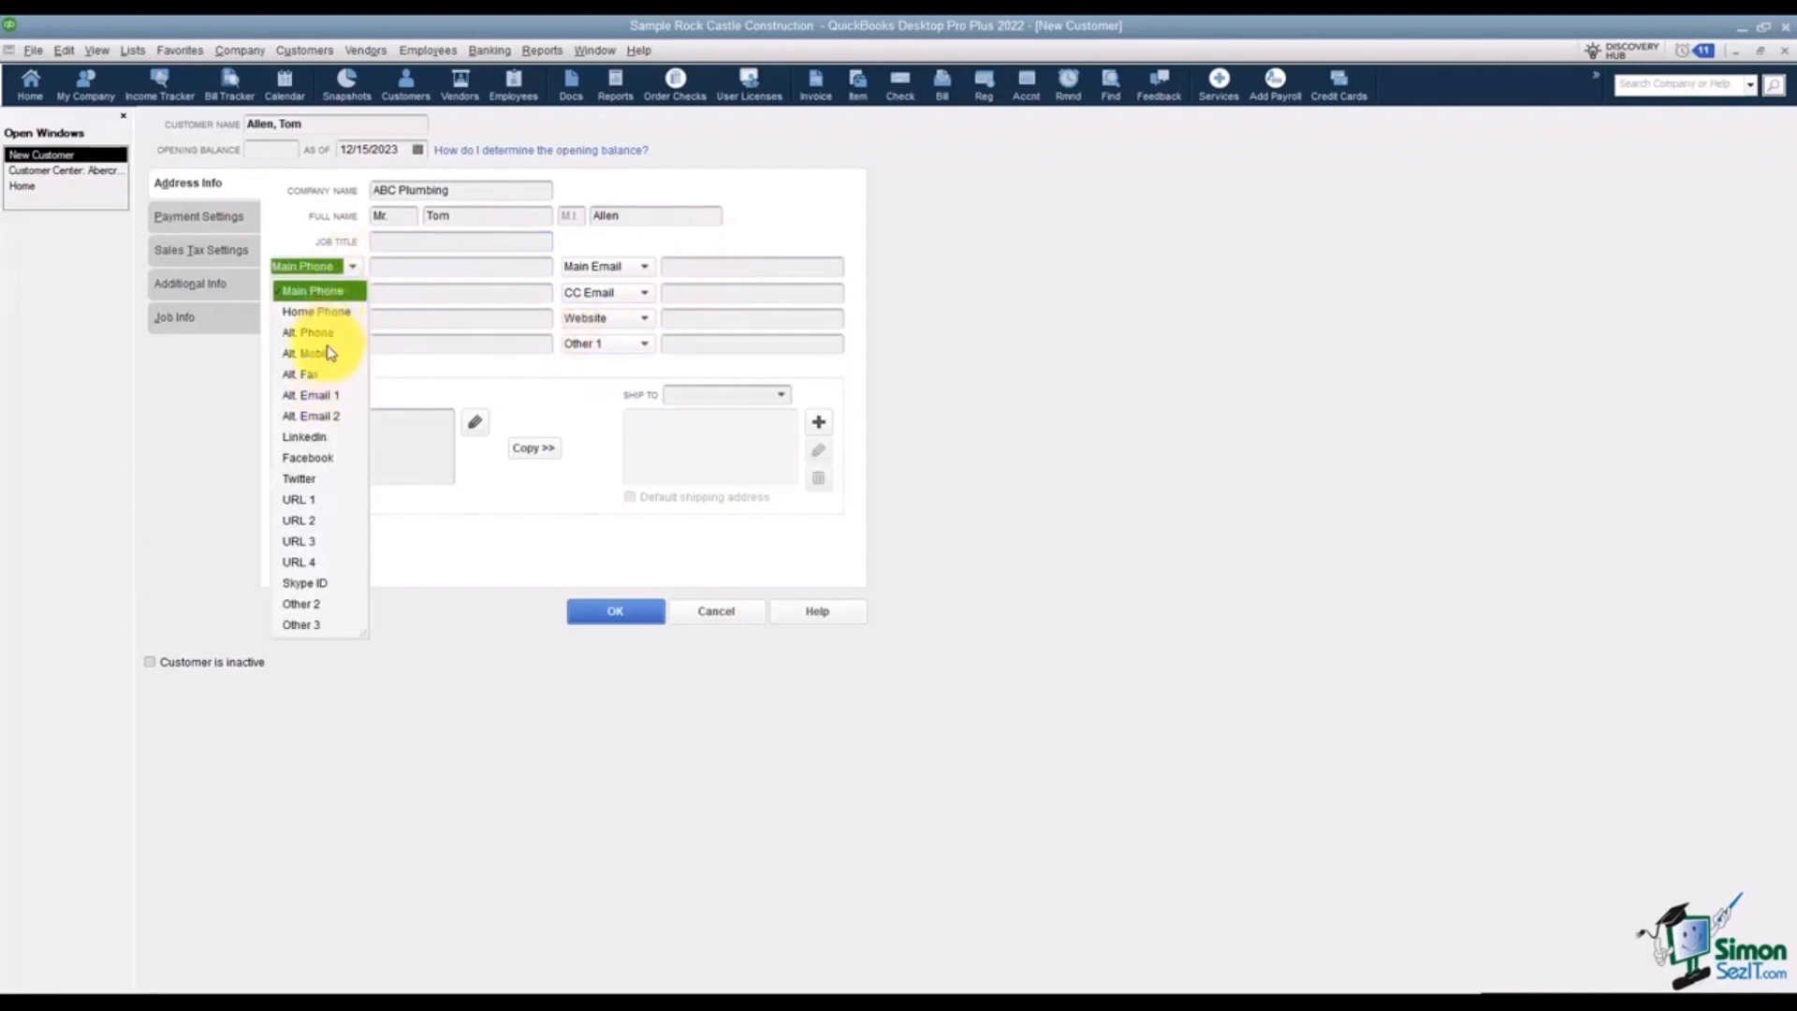
{"action": "left_click", "coordinate": [407, 377]}
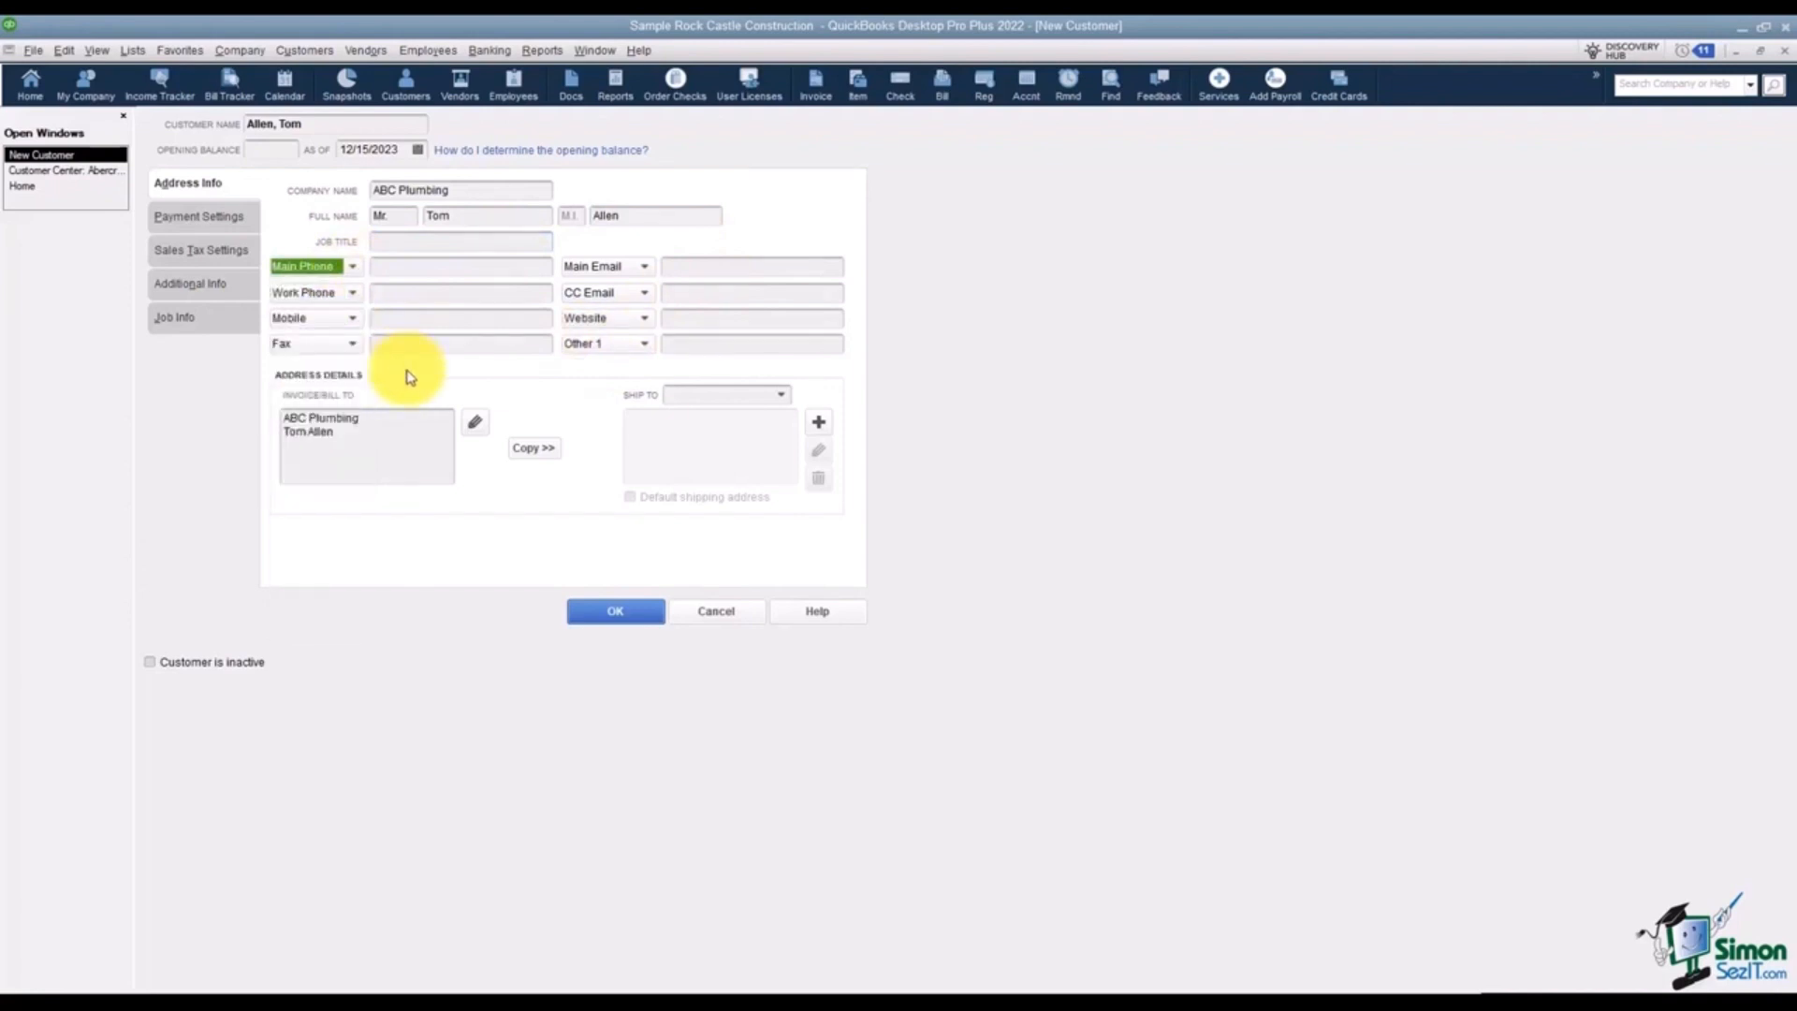
Complete the Invoice/Bill To address with an attention line for the customer, the PO box, and the city and state.
{"action": "left_click", "coordinate": [375, 420]}
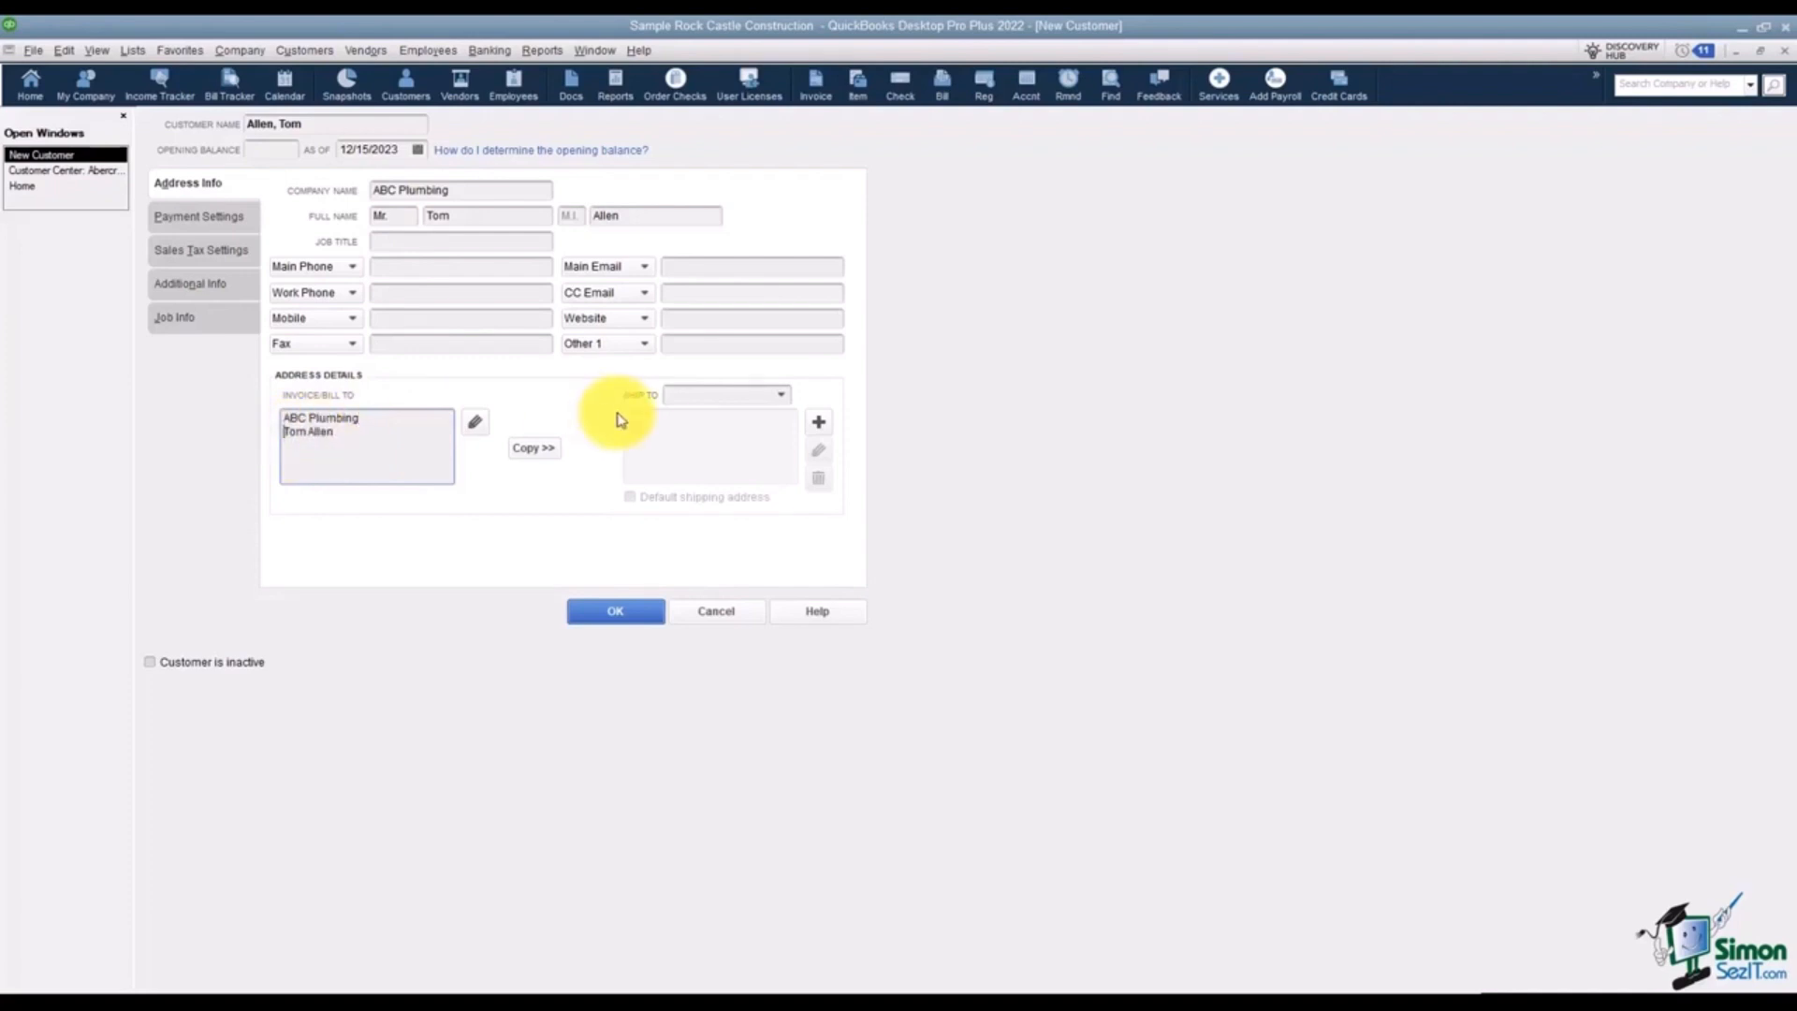
{"action": "type", "text": "Attn: Tom Allen "}
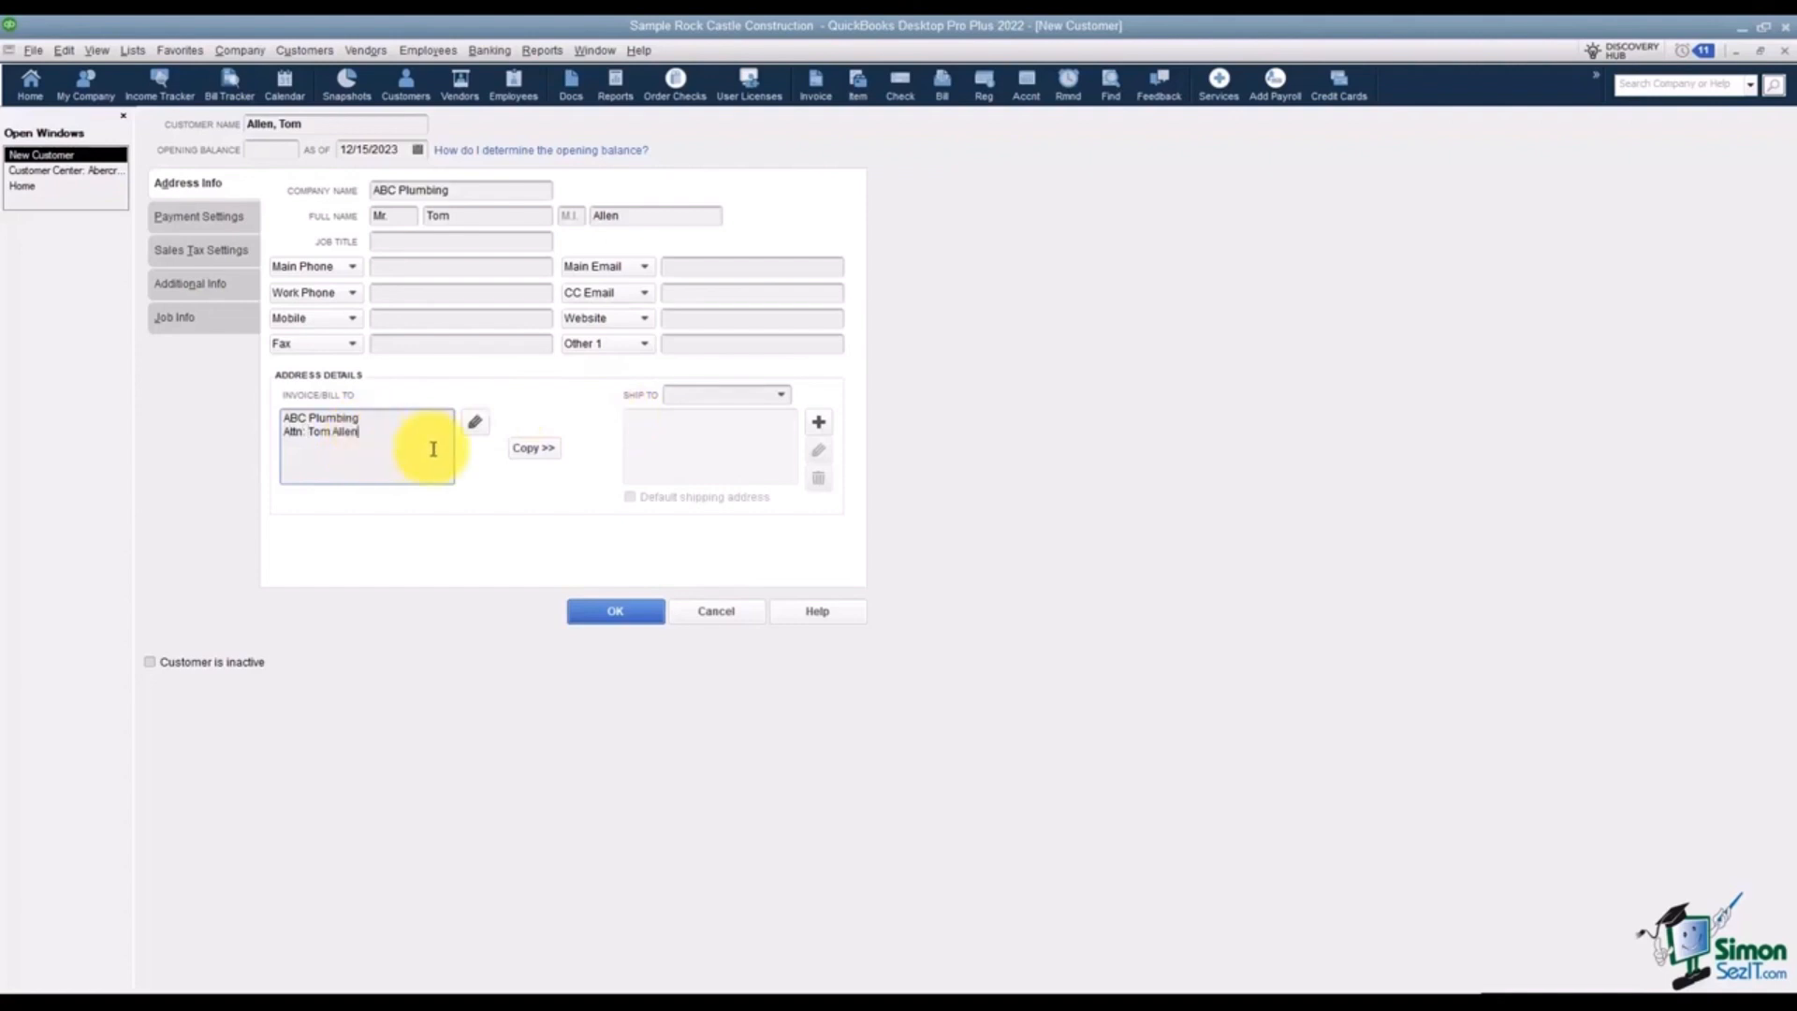
{"action": "type", "text": "PO BOx"}
{"action": "key", "text": "BackSpace"}
{"action": "key", "text": "BackSpace"}
{"action": "key", "text": "BackSpace"}
{"action": "key", "text": "BackSpace"}
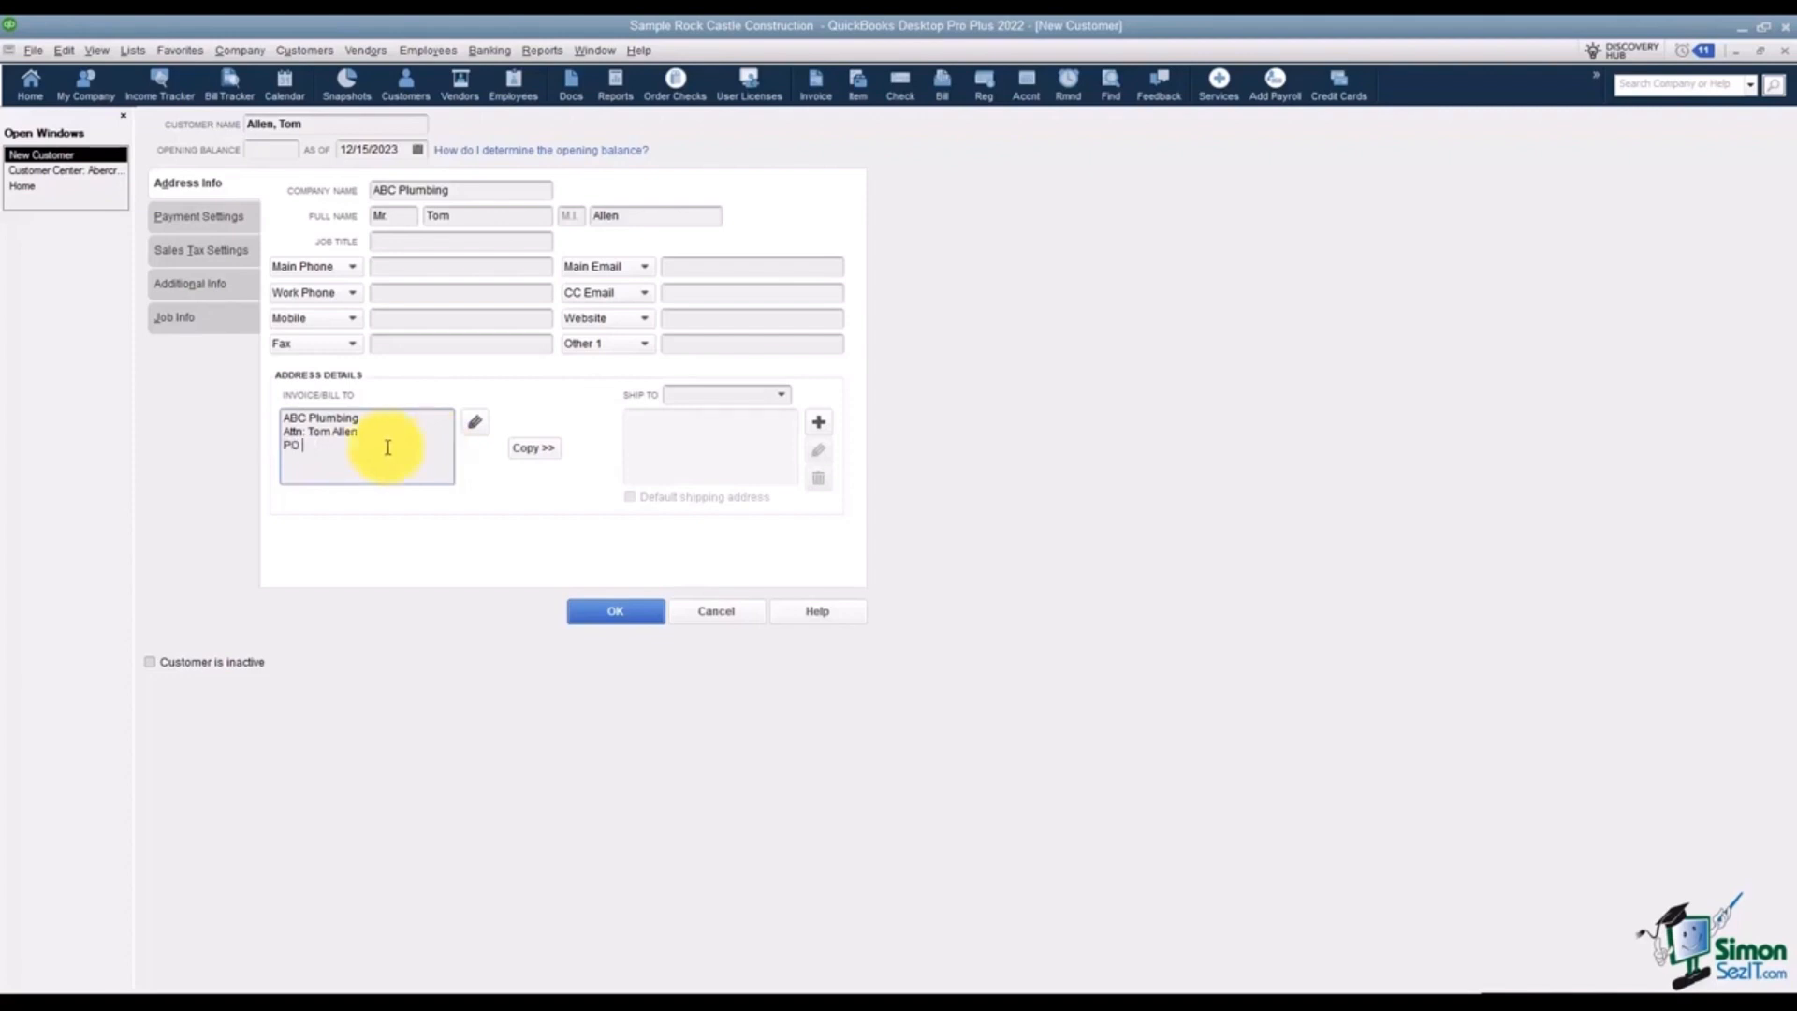
{"action": "type", "text": "Box 452"}
{"action": "key", "text": "Tab"}
{"action": "left_click", "coordinate": [355, 447]}
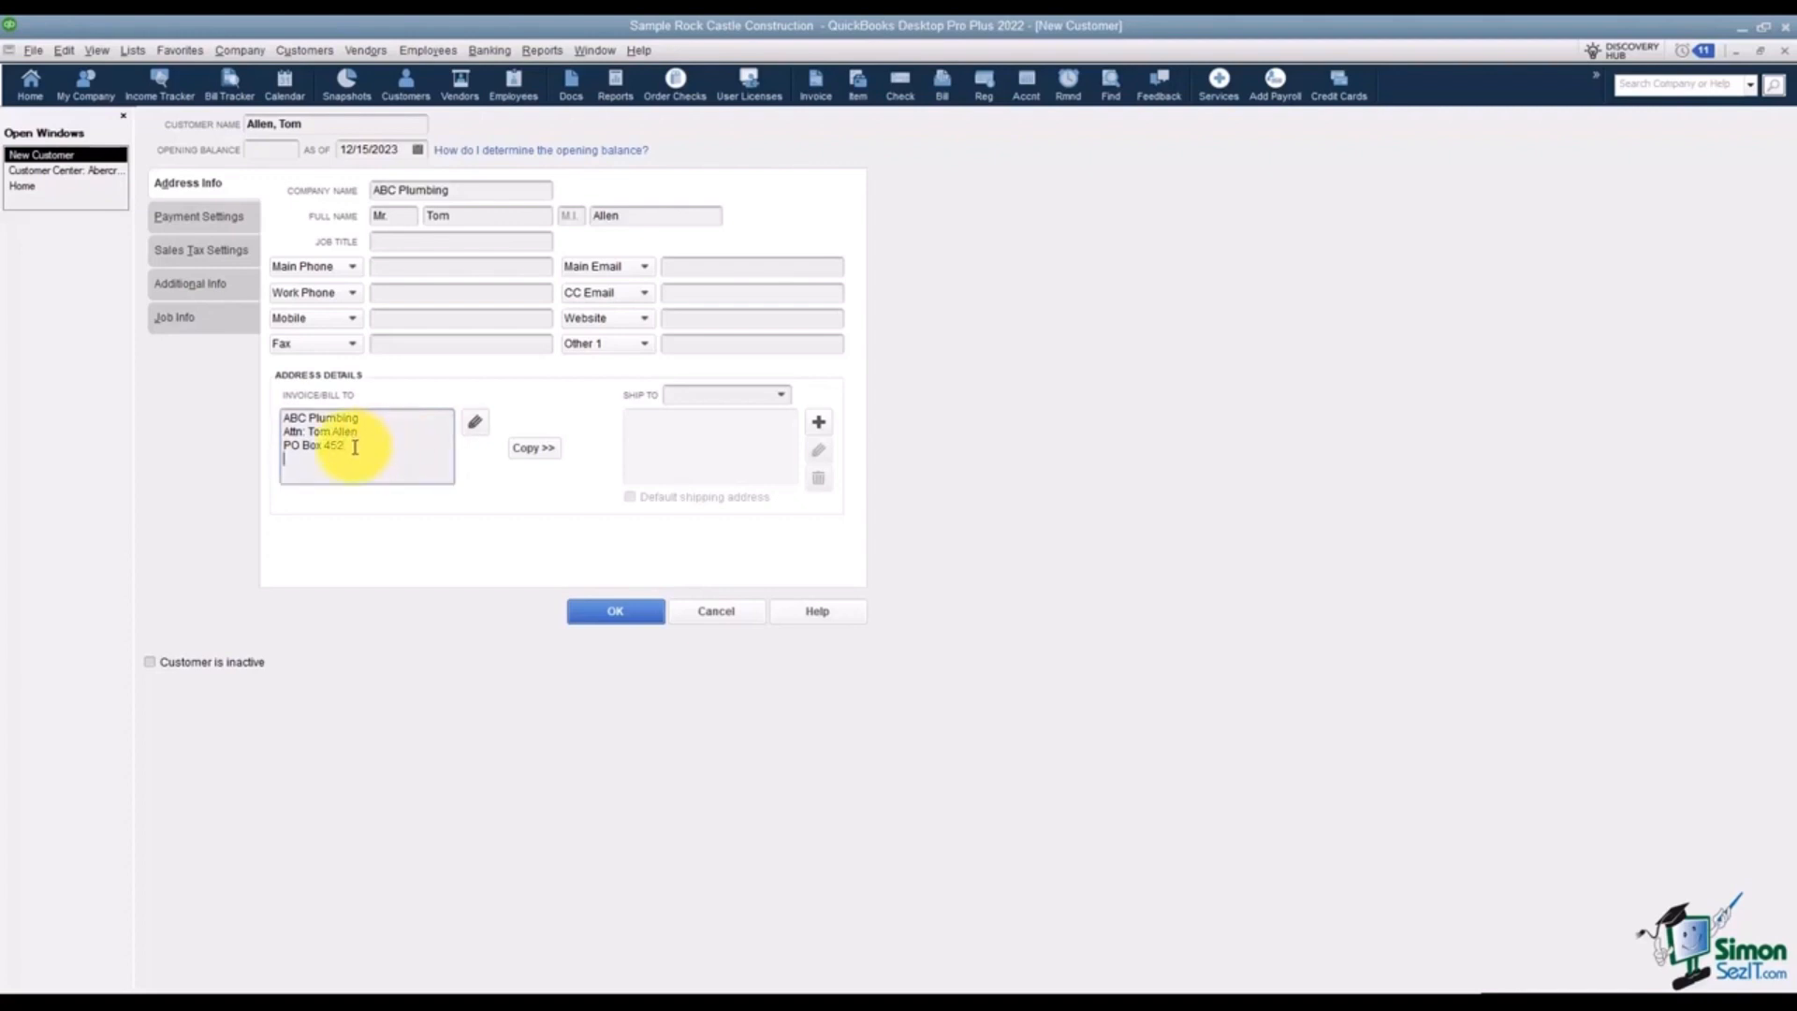
{"action": "type", "text": "Charlotte, NC"}
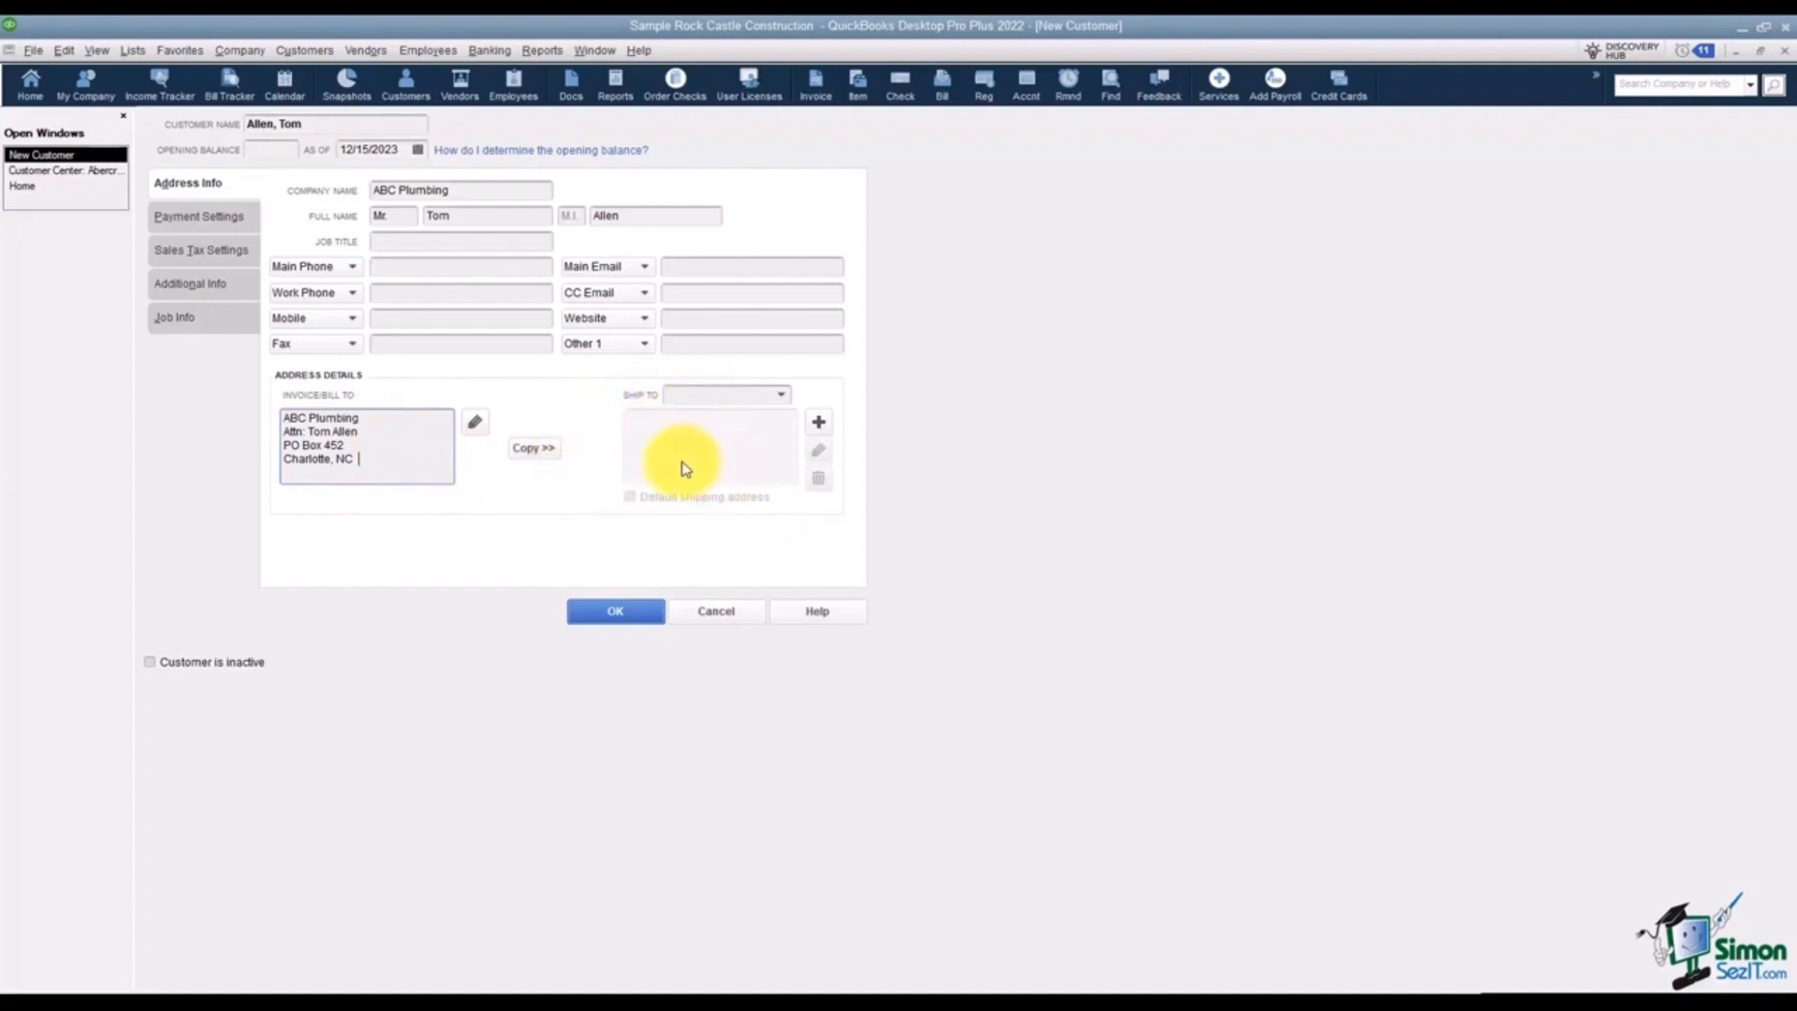
Set the new customer's payment terms to Net 30 in the payment settings.
{"action": "left_click", "coordinate": [226, 221]}
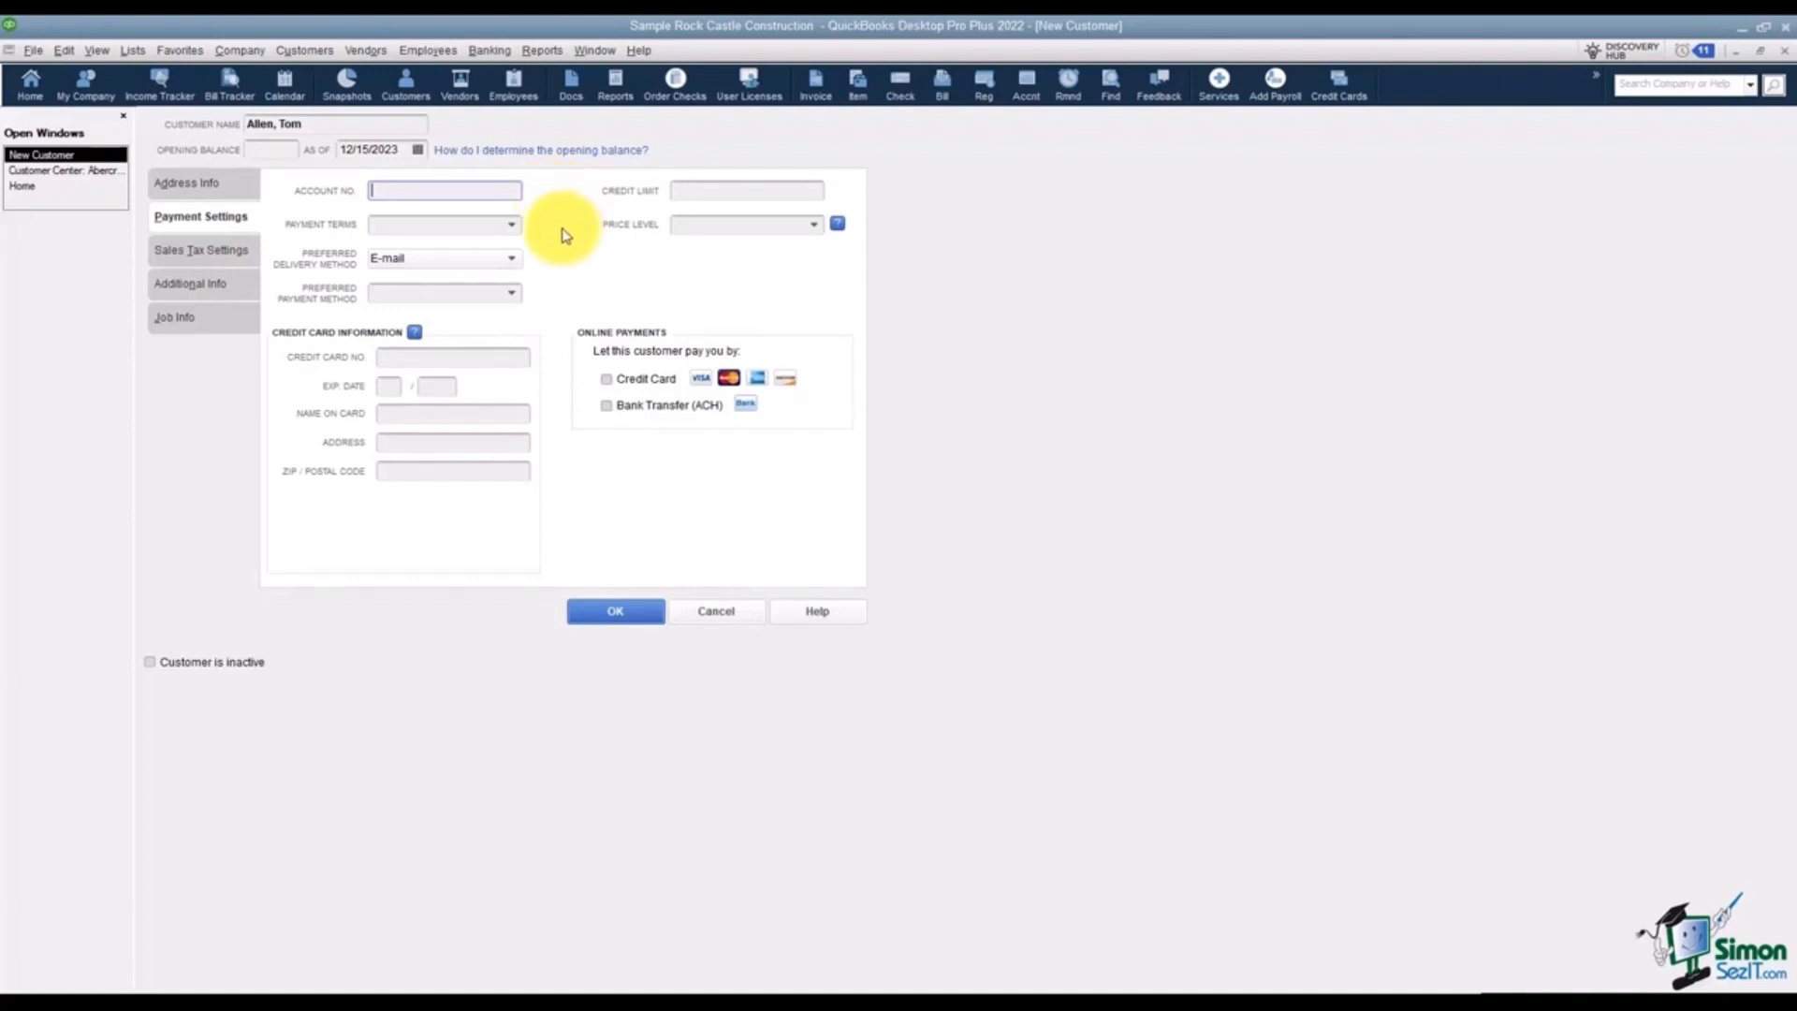
{"action": "left_click", "coordinate": [513, 231]}
{"action": "left_click", "coordinate": [512, 230]}
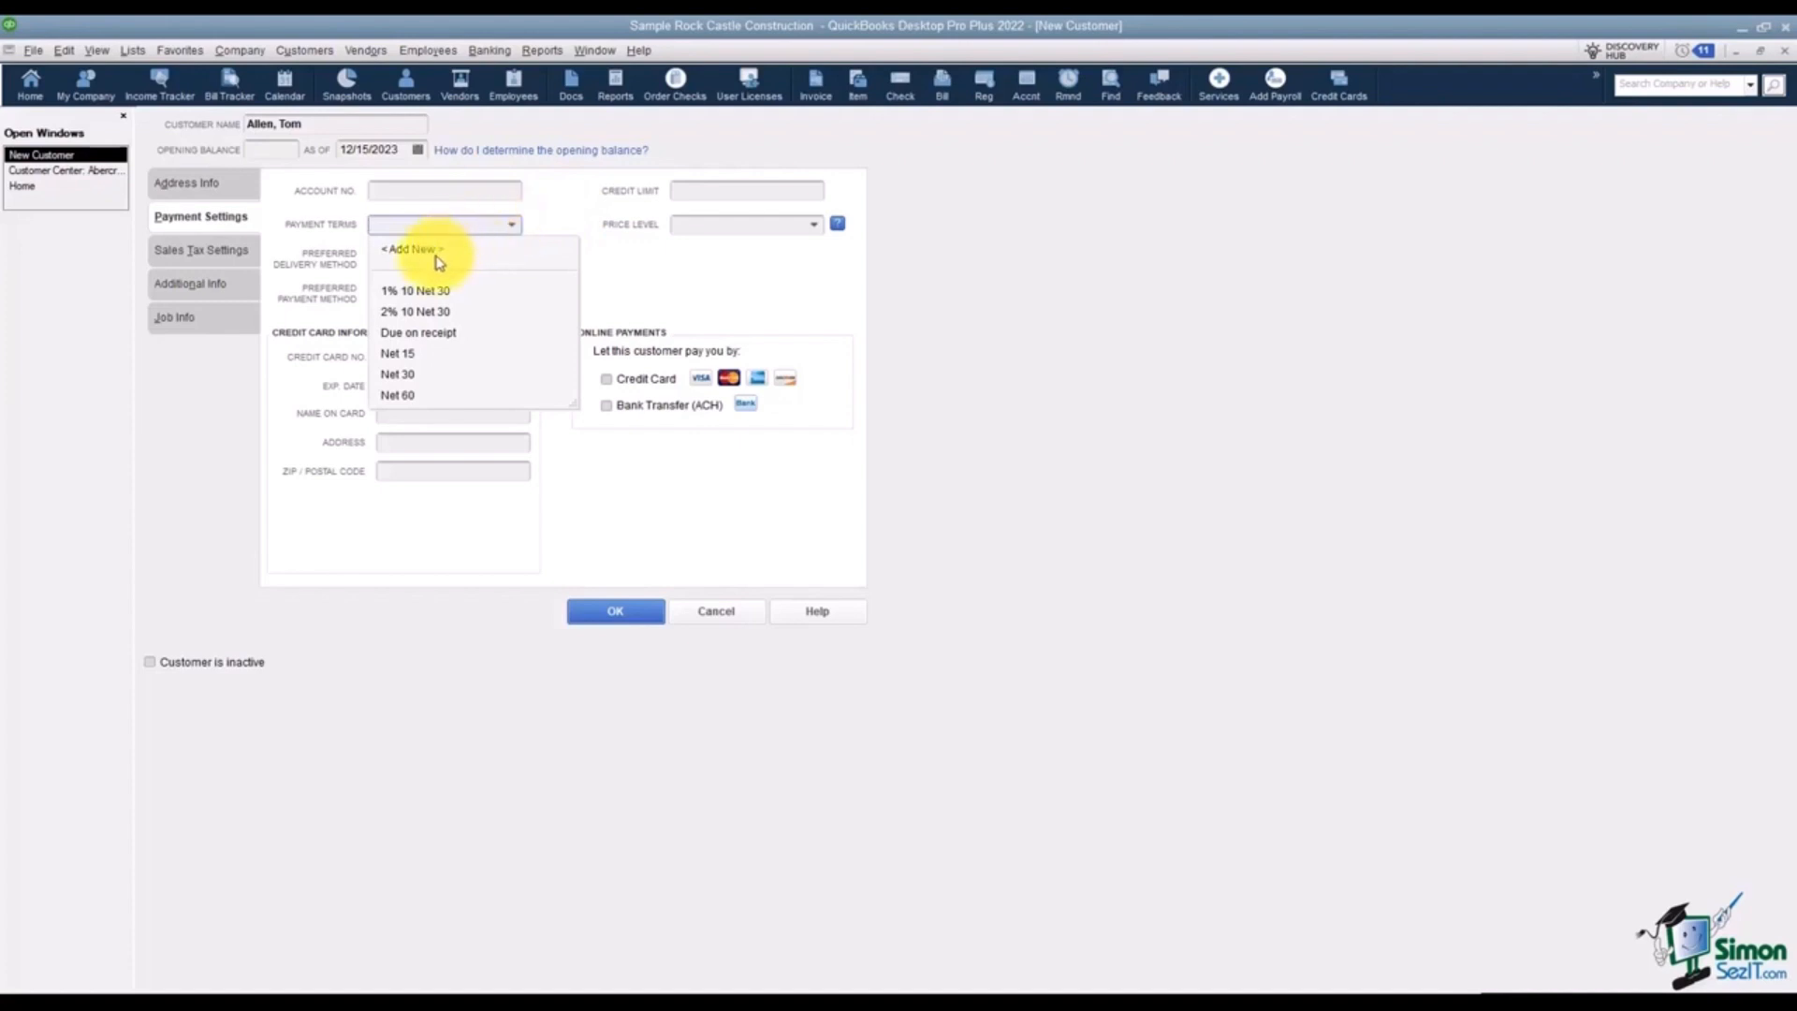
{"action": "left_click", "coordinate": [407, 378]}
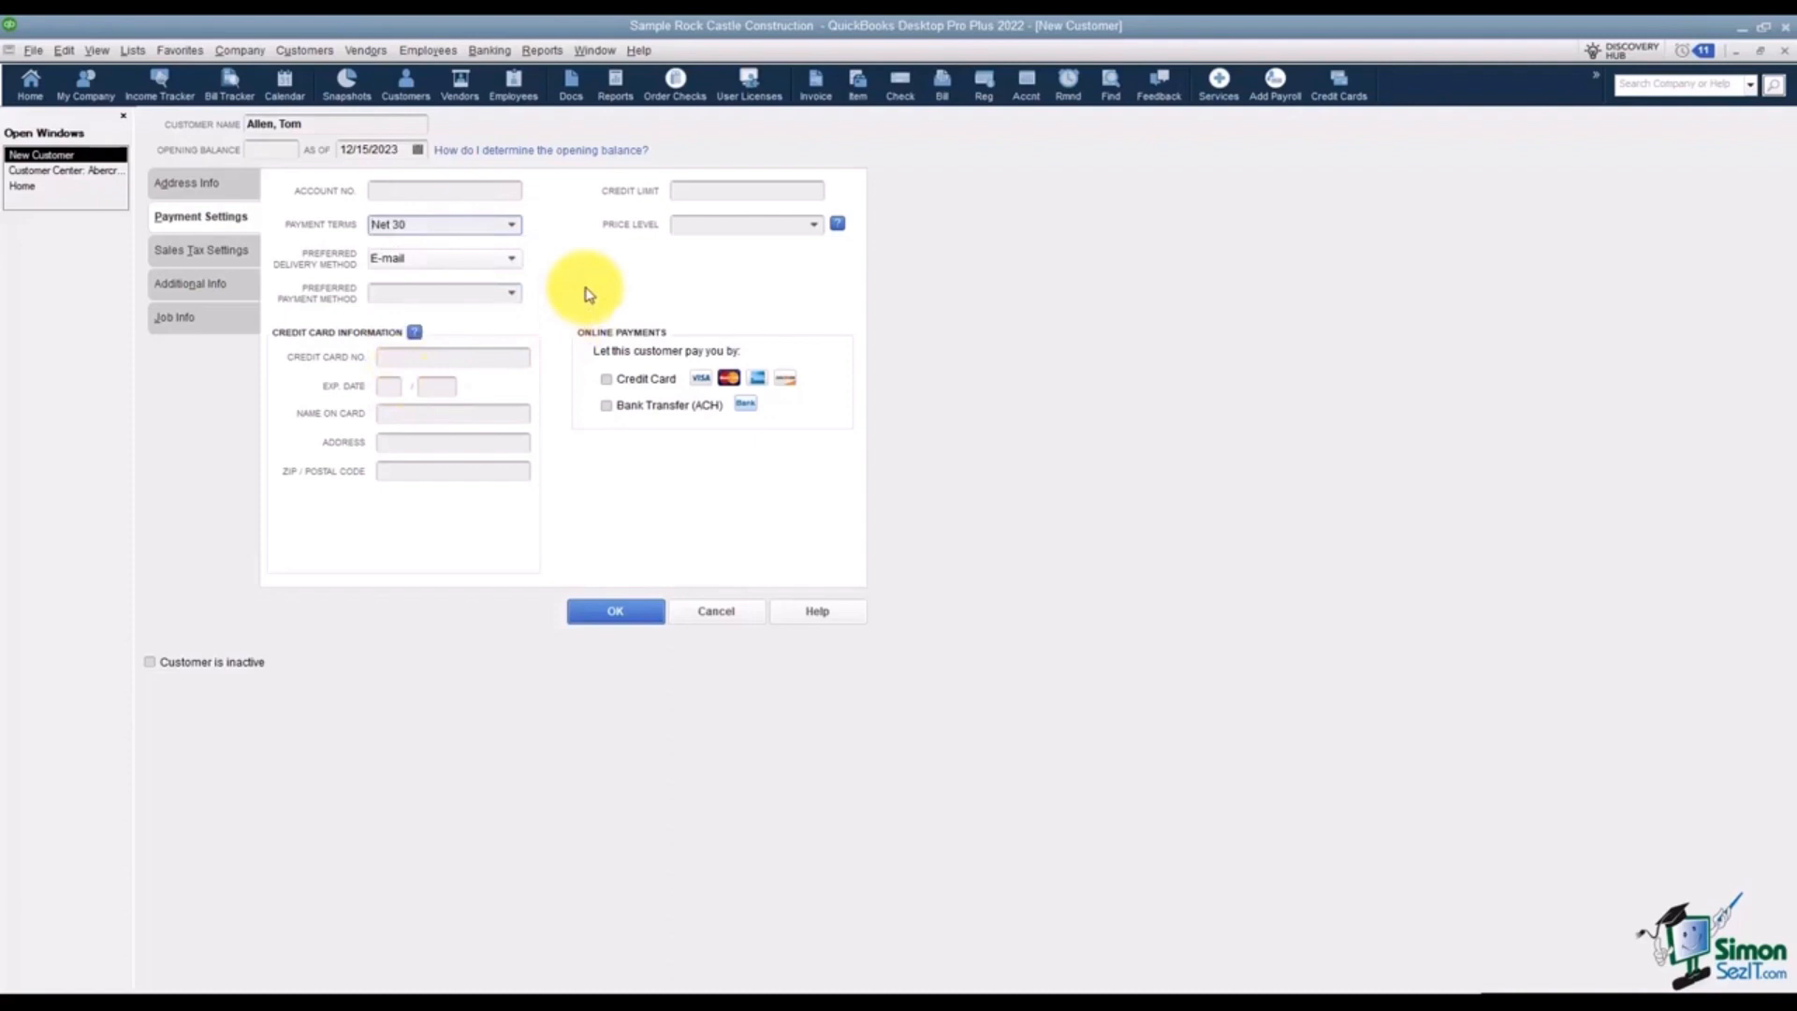
Review the preferred delivery methods and set the customer's preferred payment method to VISA.
{"action": "left_click", "coordinate": [512, 260]}
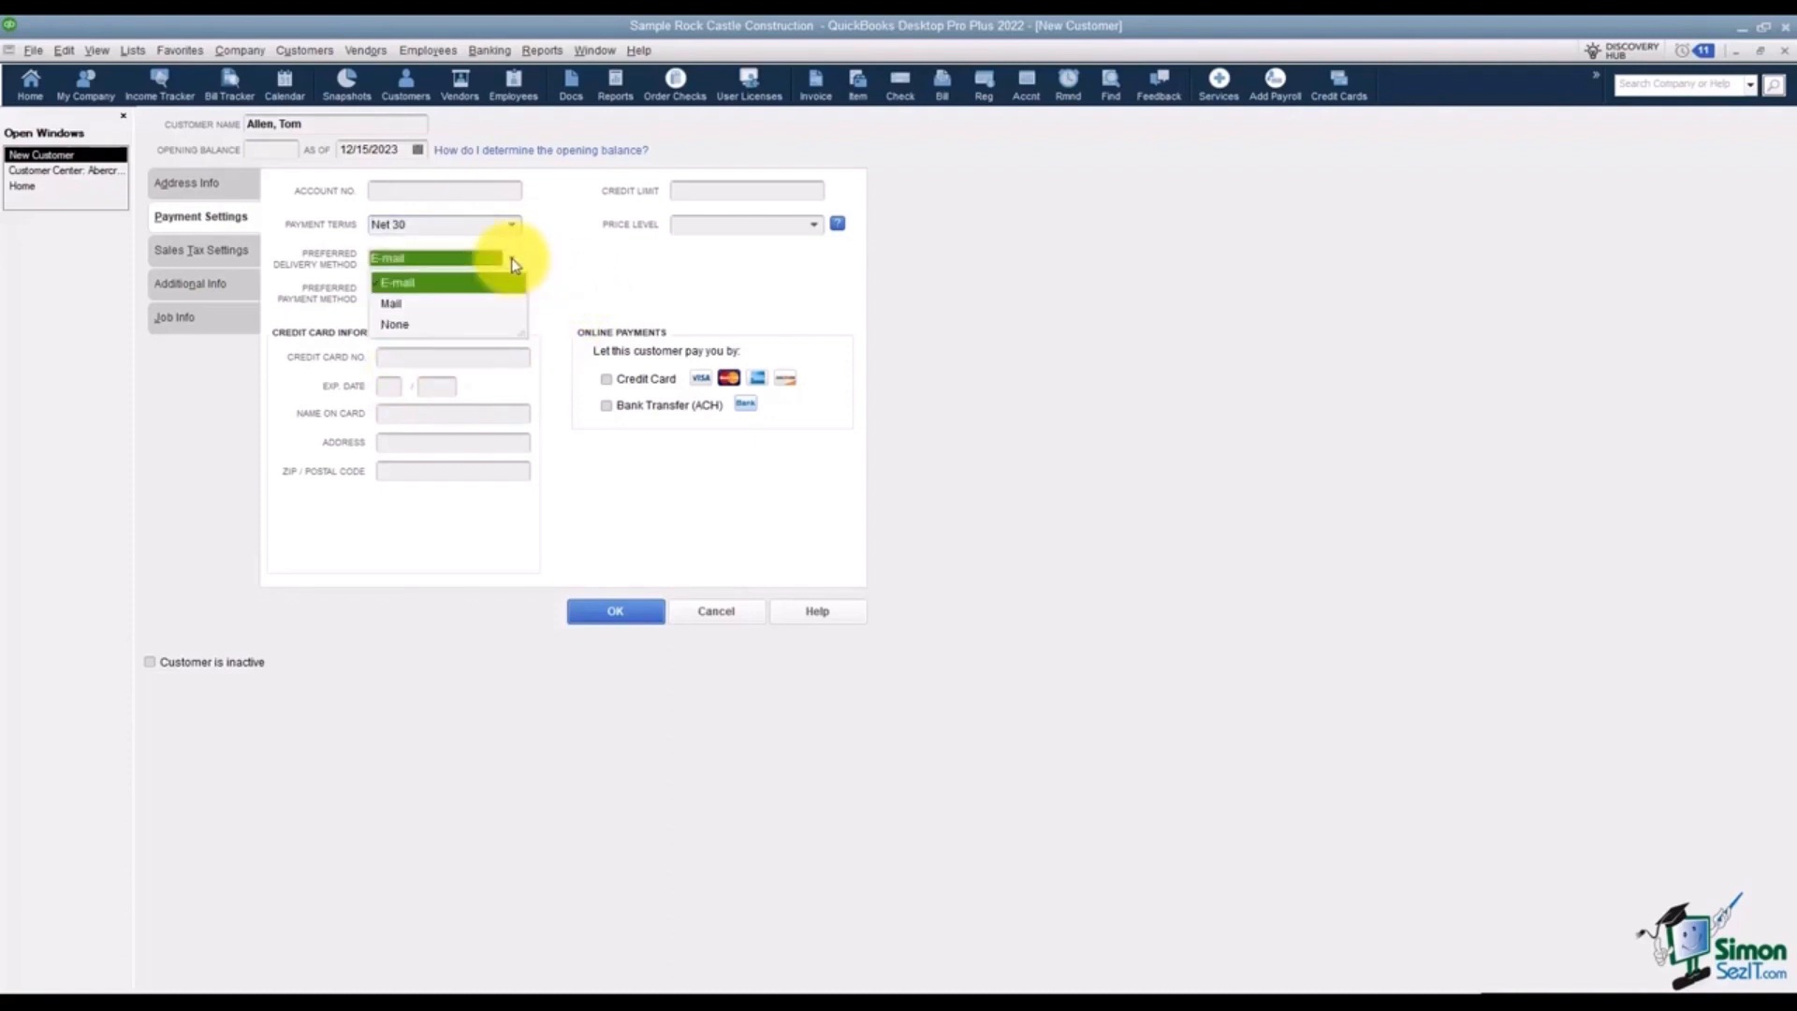
{"action": "left_click", "coordinate": [563, 264]}
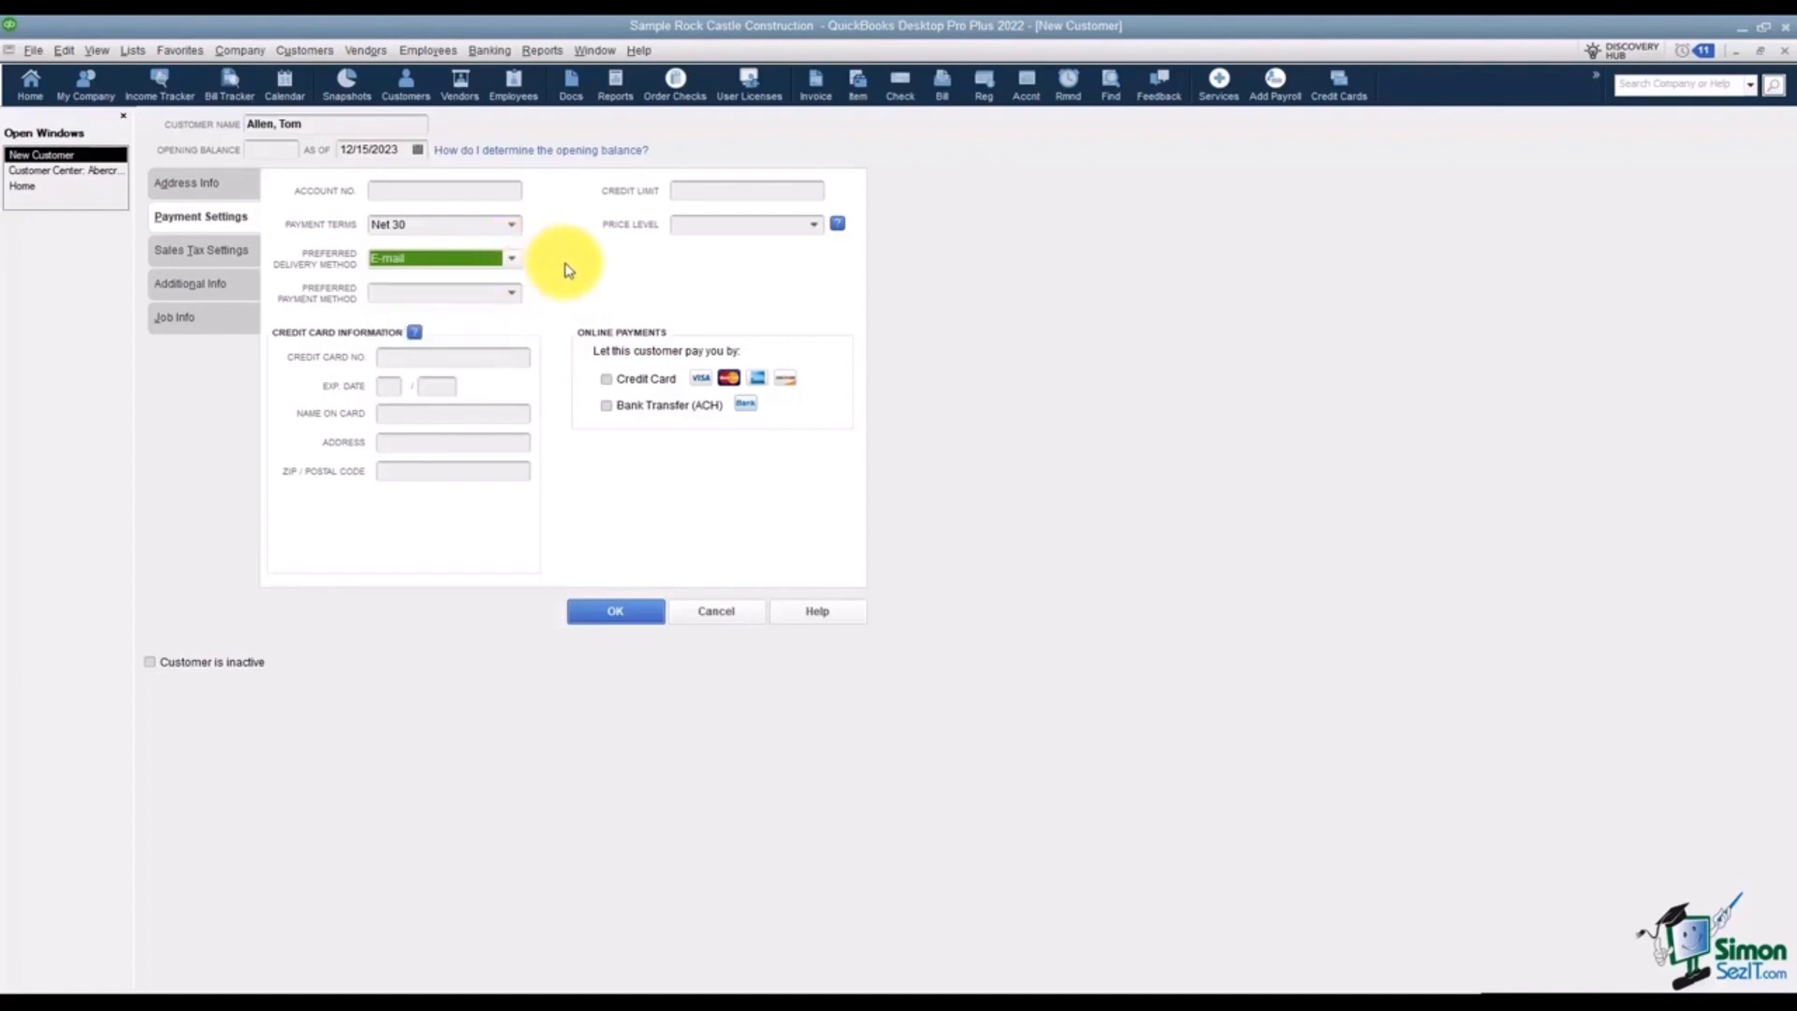
{"action": "left_click", "coordinate": [510, 295]}
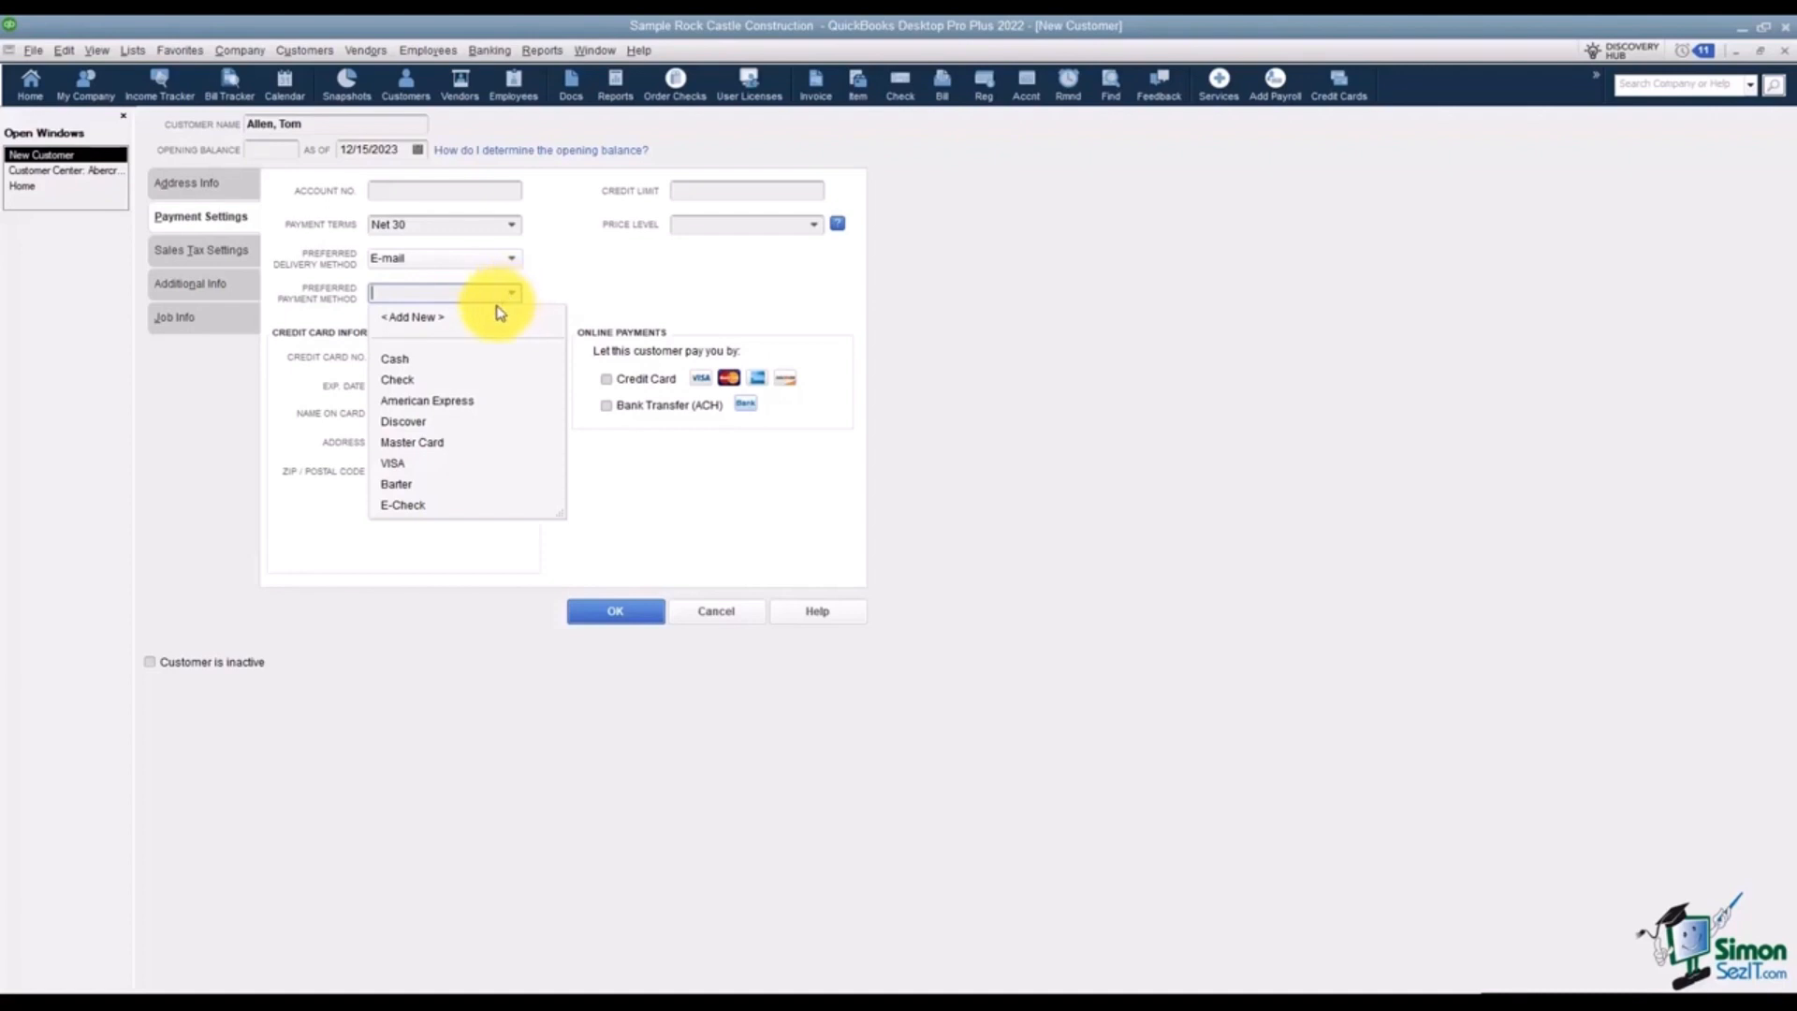
{"action": "left_click", "coordinate": [426, 463]}
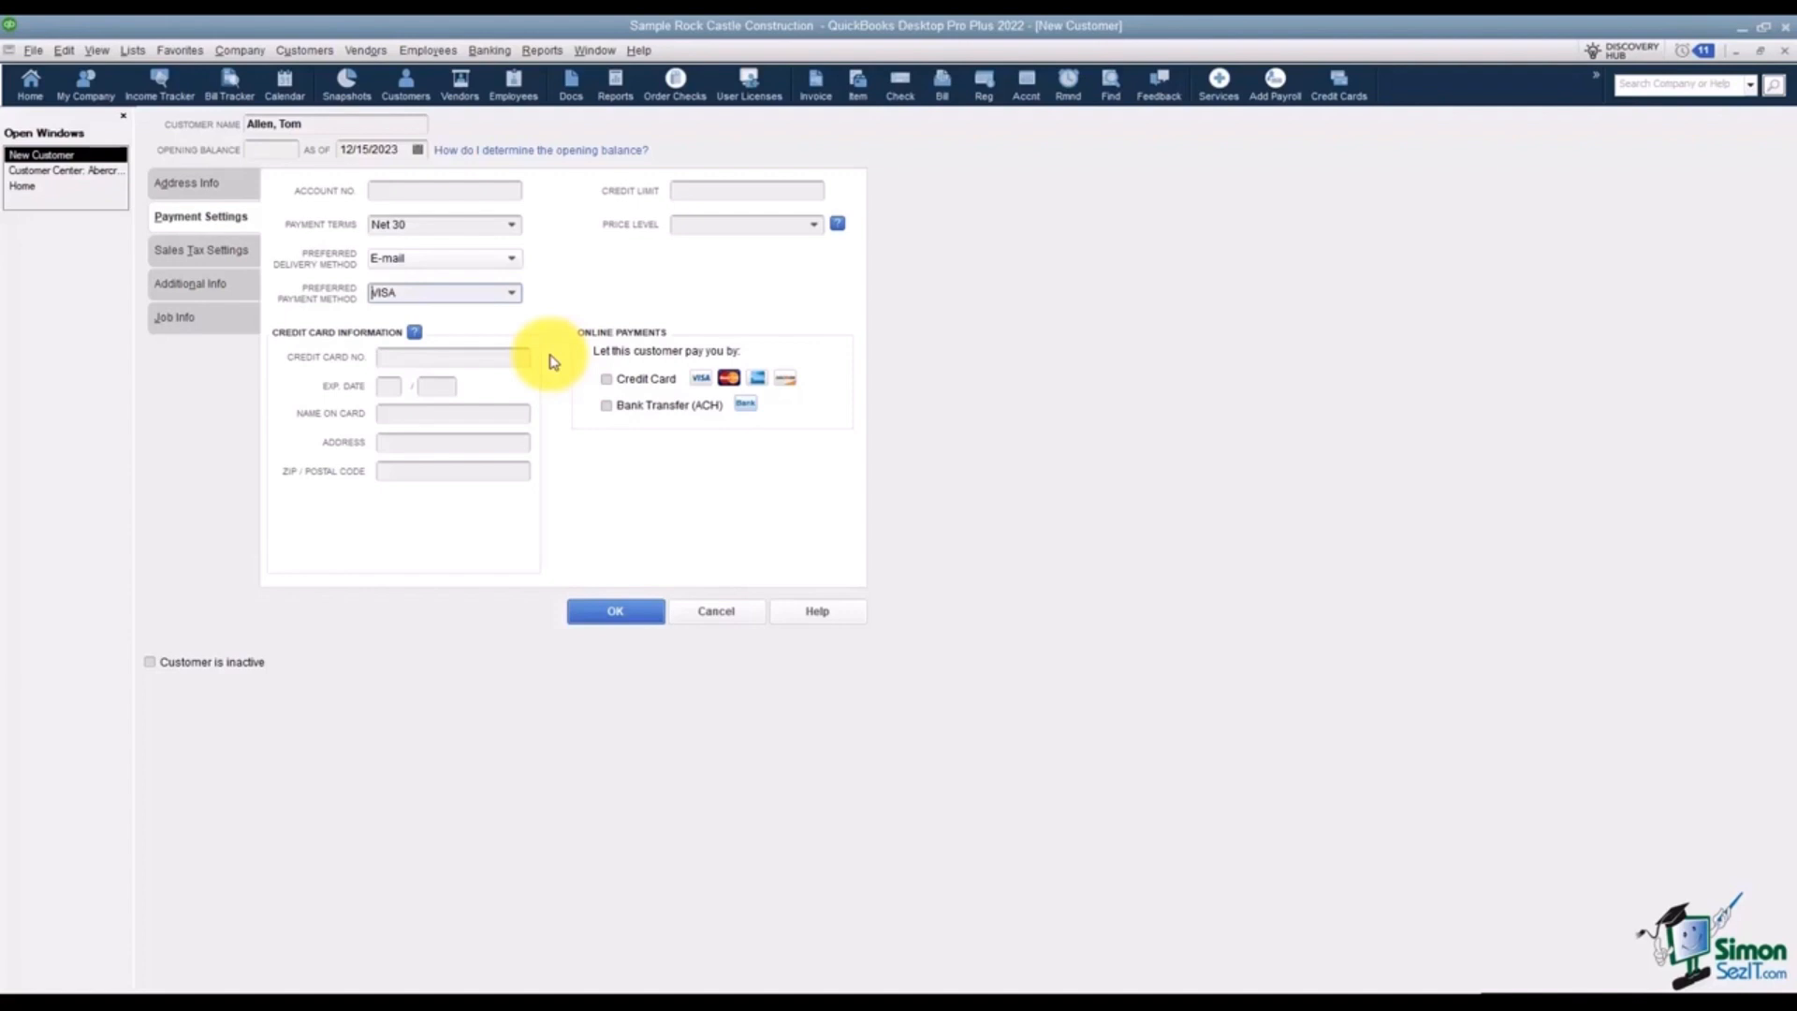
Review the credit limit field, the available price levels and the New Price Level form without adding a price level.
{"action": "left_click", "coordinate": [698, 190]}
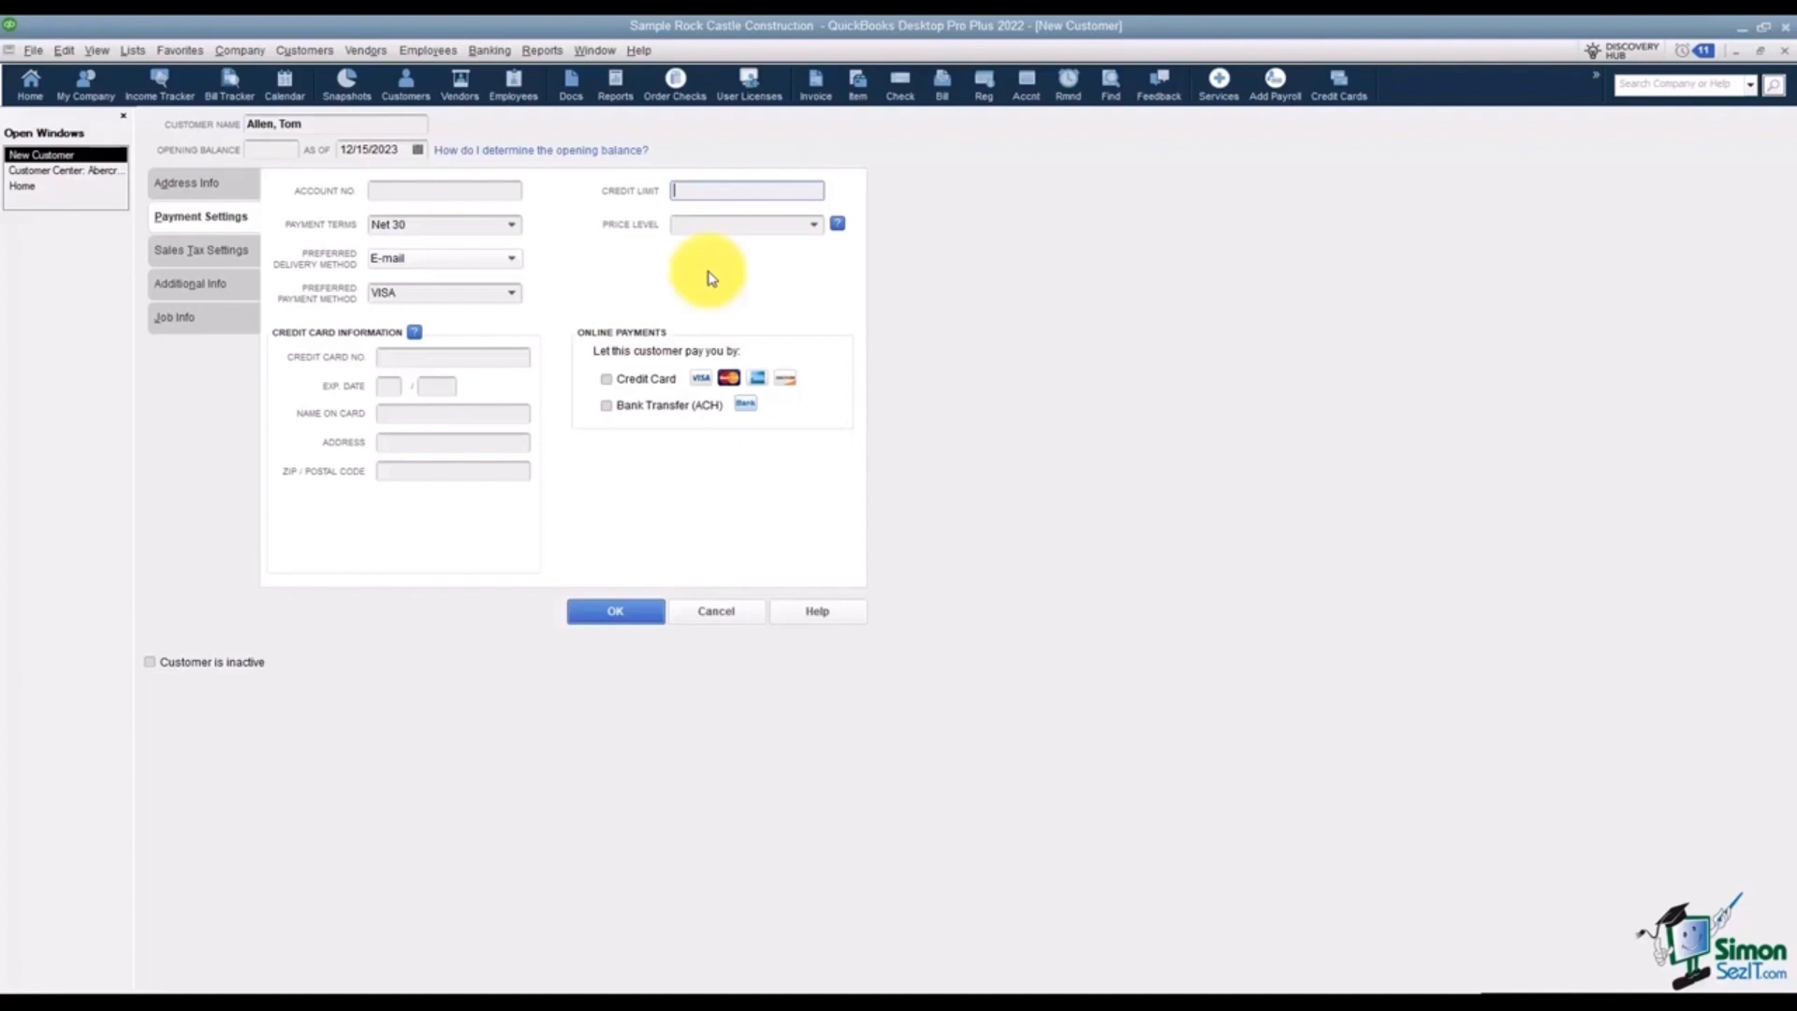
{"action": "left_click", "coordinate": [813, 225]}
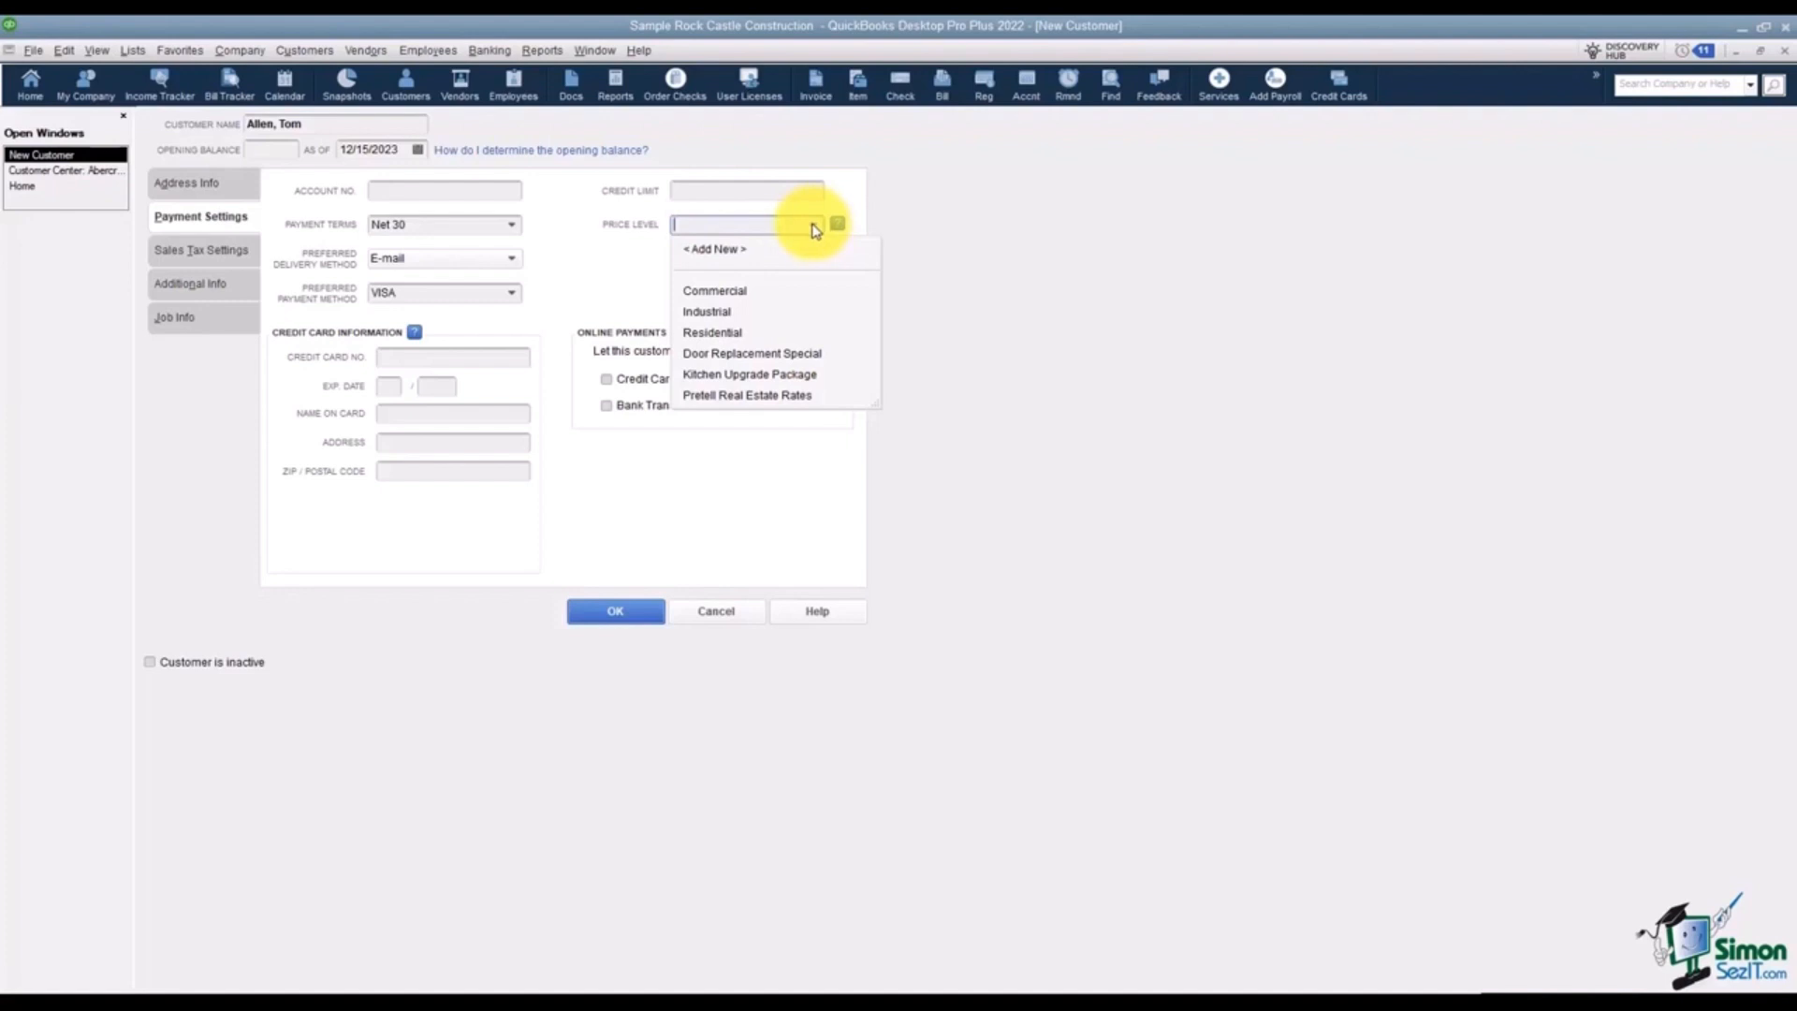
{"action": "left_click", "coordinate": [722, 257]}
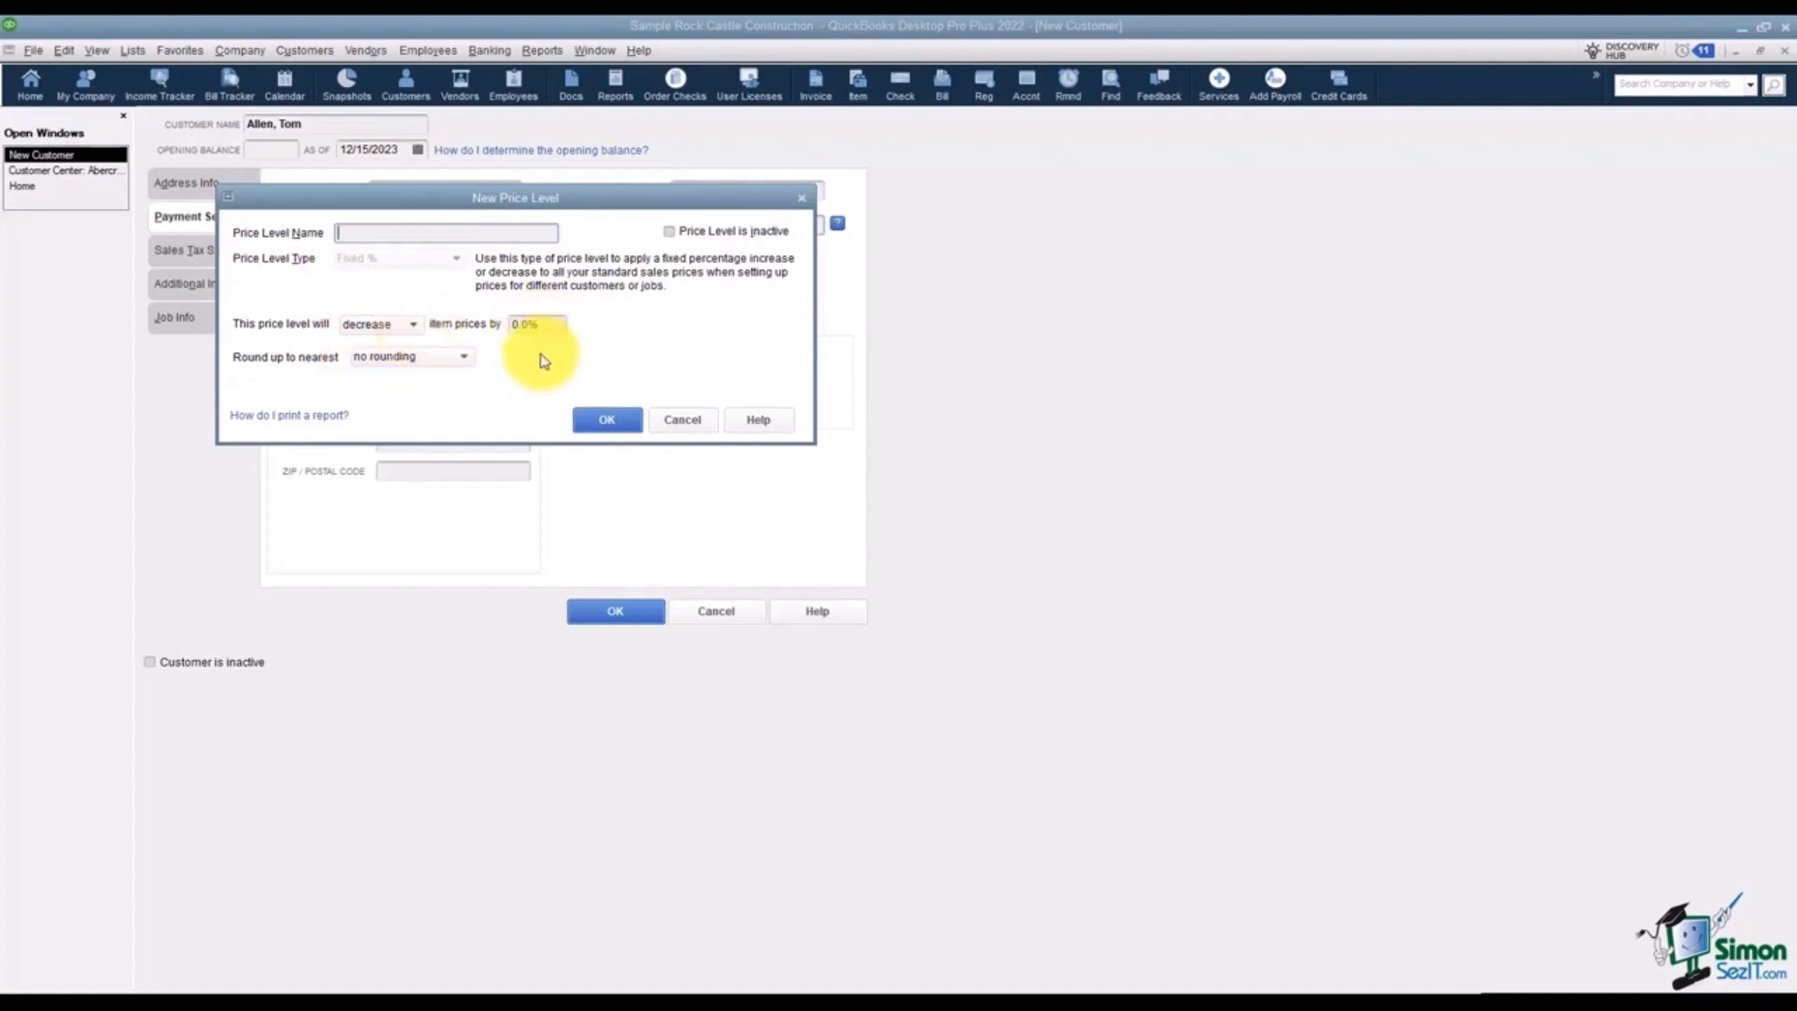
{"action": "left_click", "coordinate": [681, 421]}
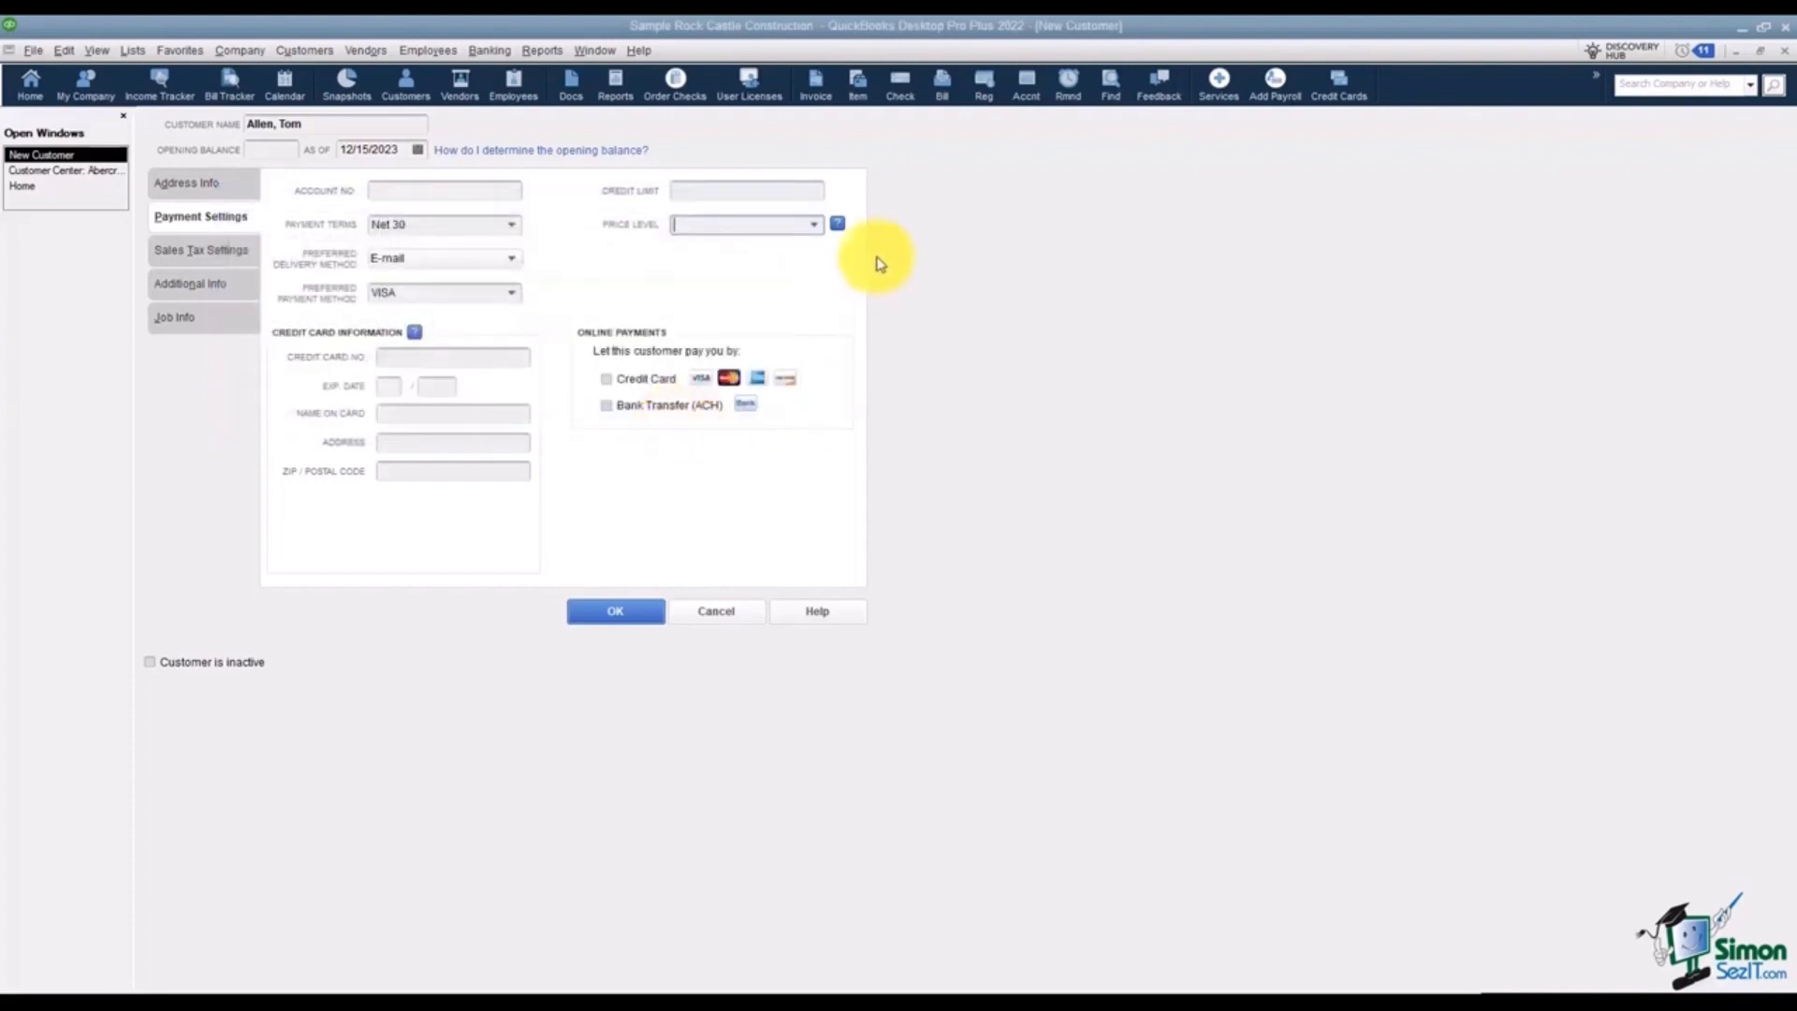
{"action": "left_click", "coordinate": [815, 226]}
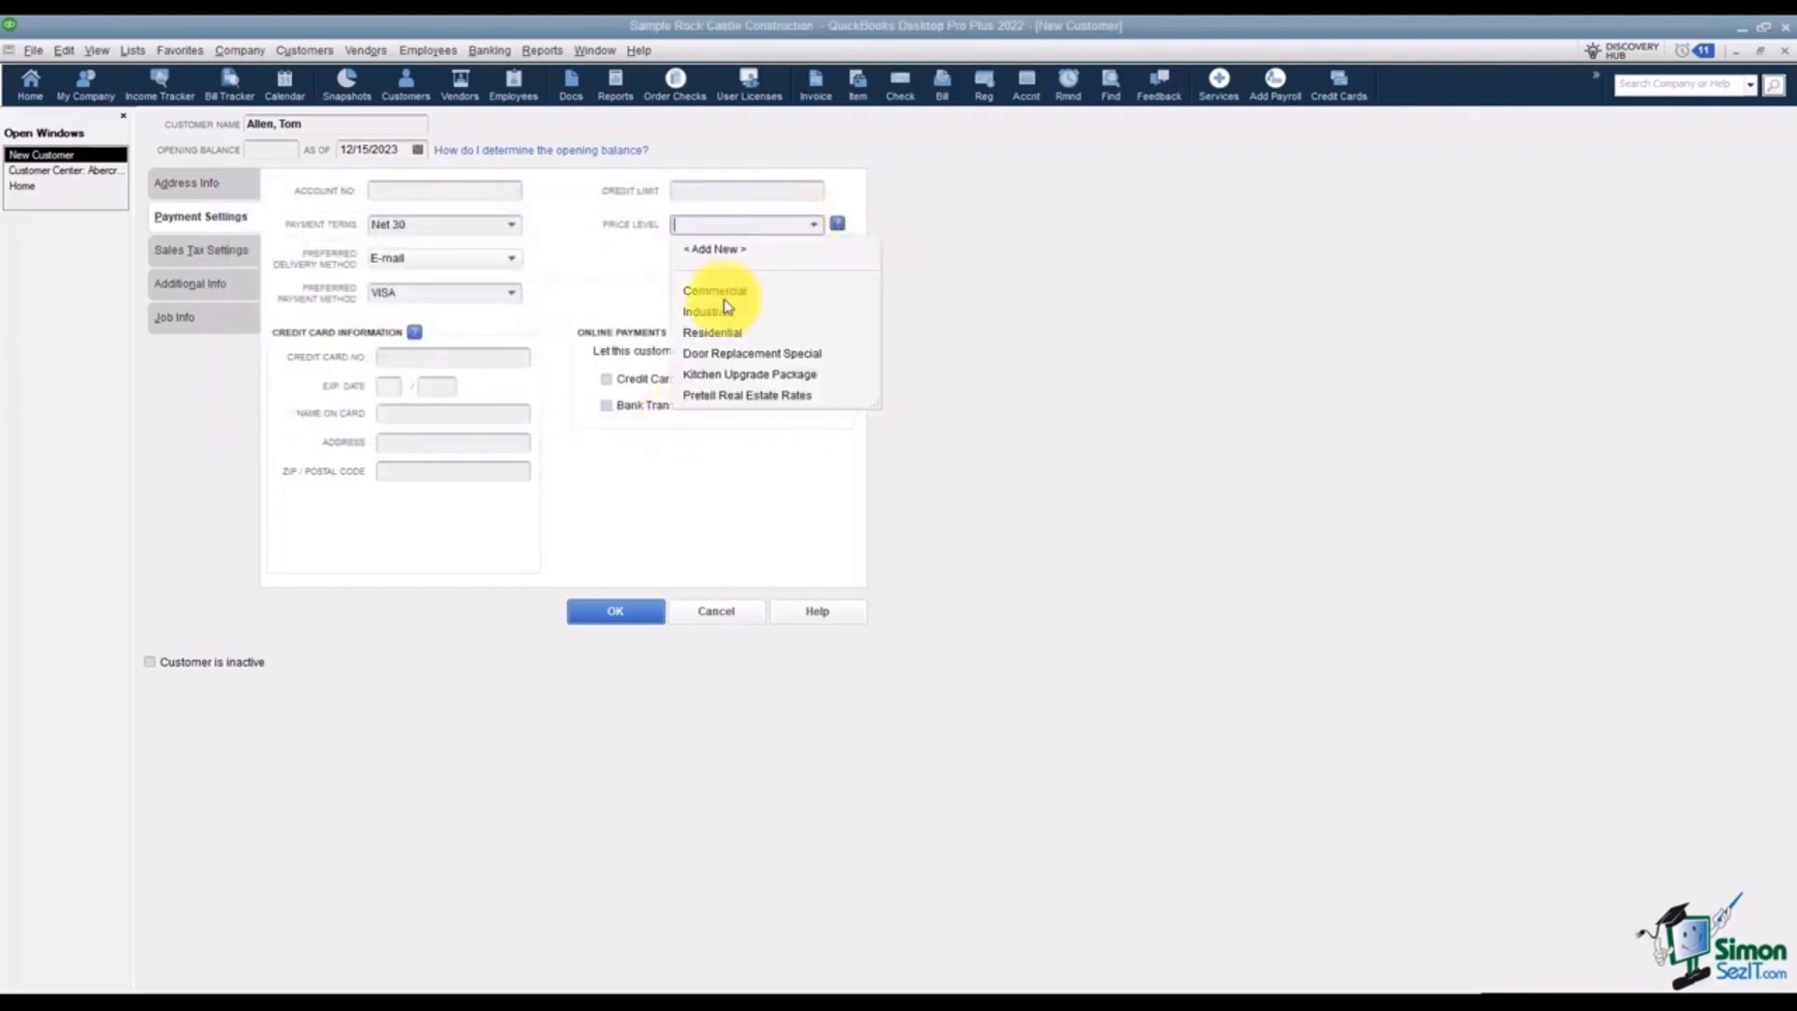
{"action": "left_click", "coordinate": [628, 283]}
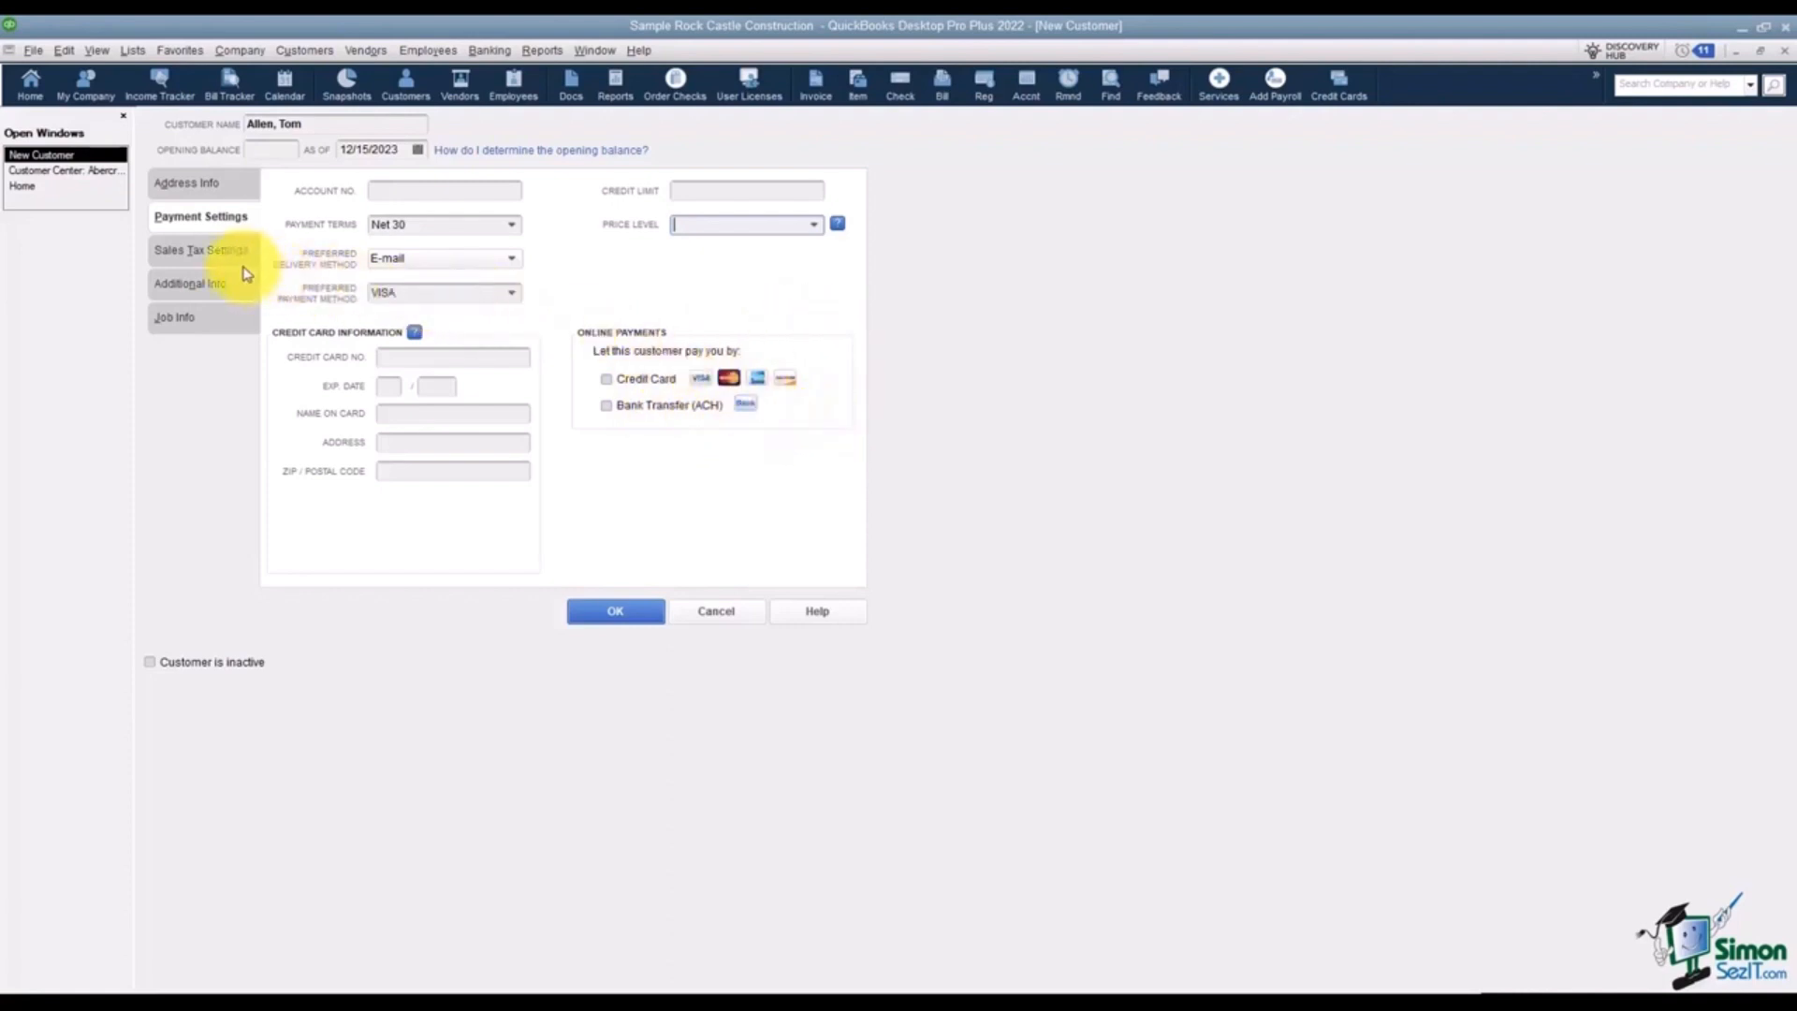
Review the tax code options in the new customer's sales tax settings.
{"action": "left_click", "coordinate": [207, 253]}
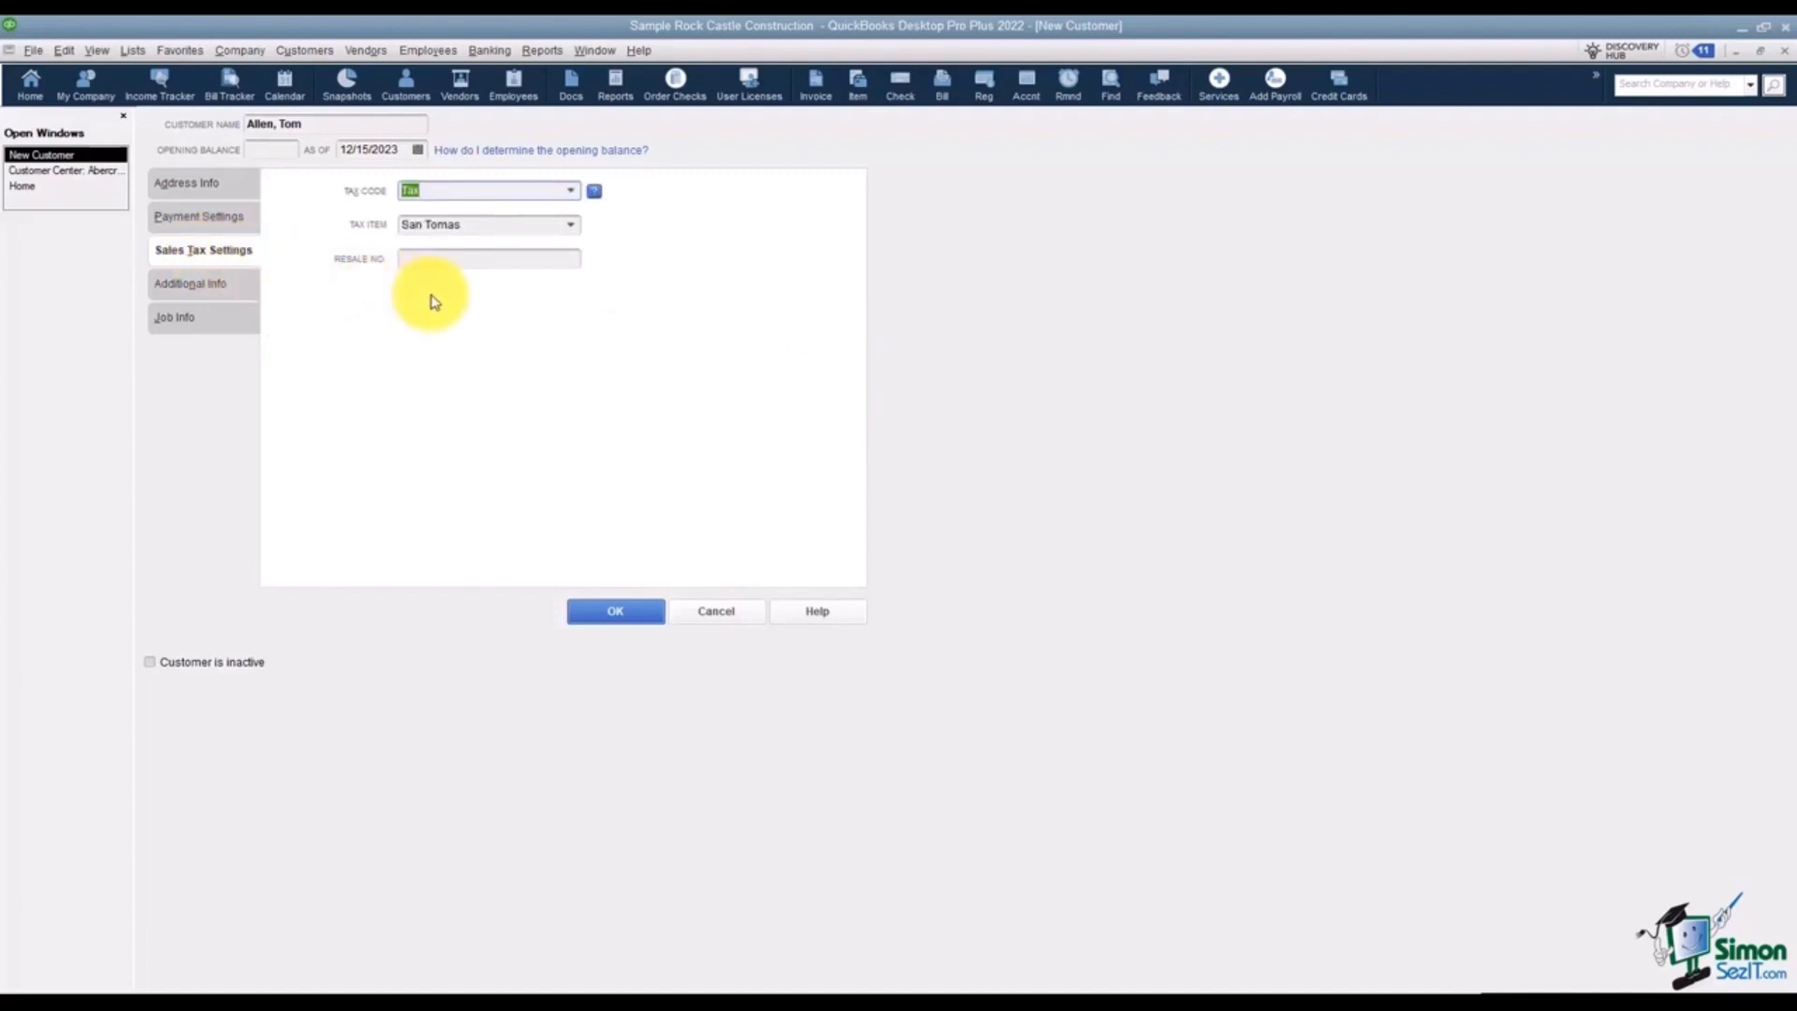
{"action": "left_click", "coordinate": [573, 191]}
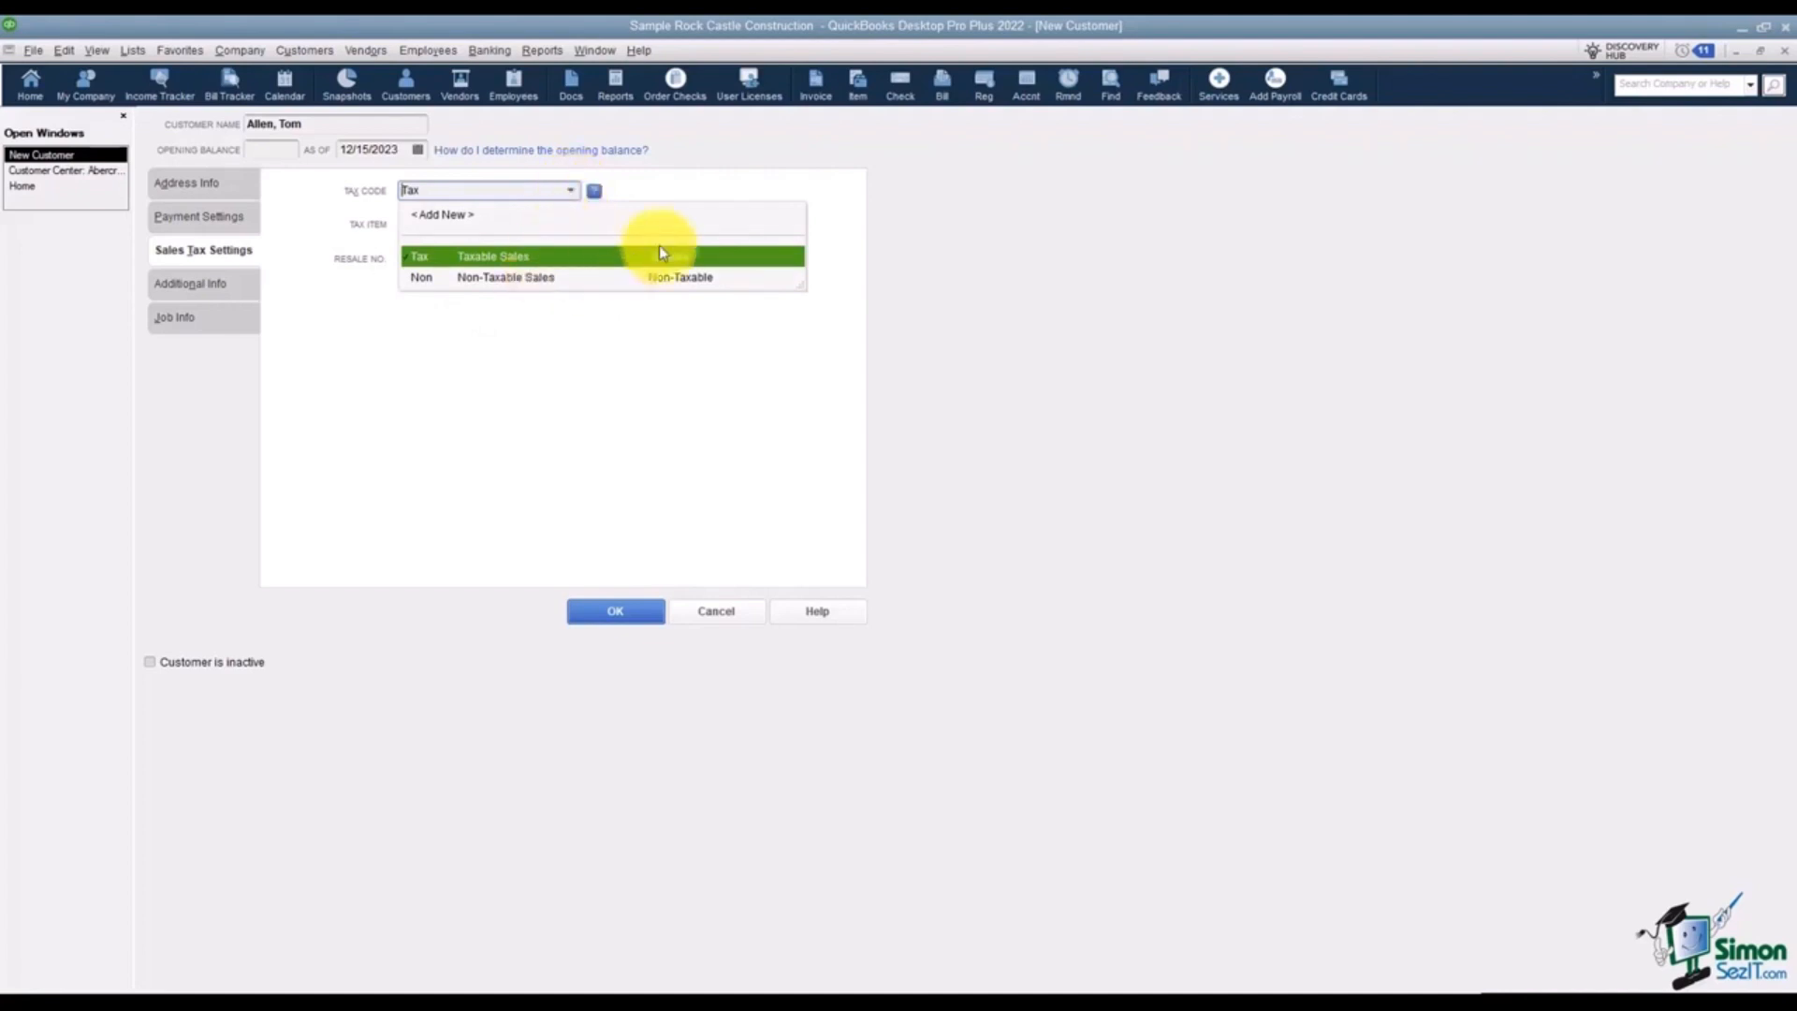
{"action": "left_click", "coordinate": [655, 194]}
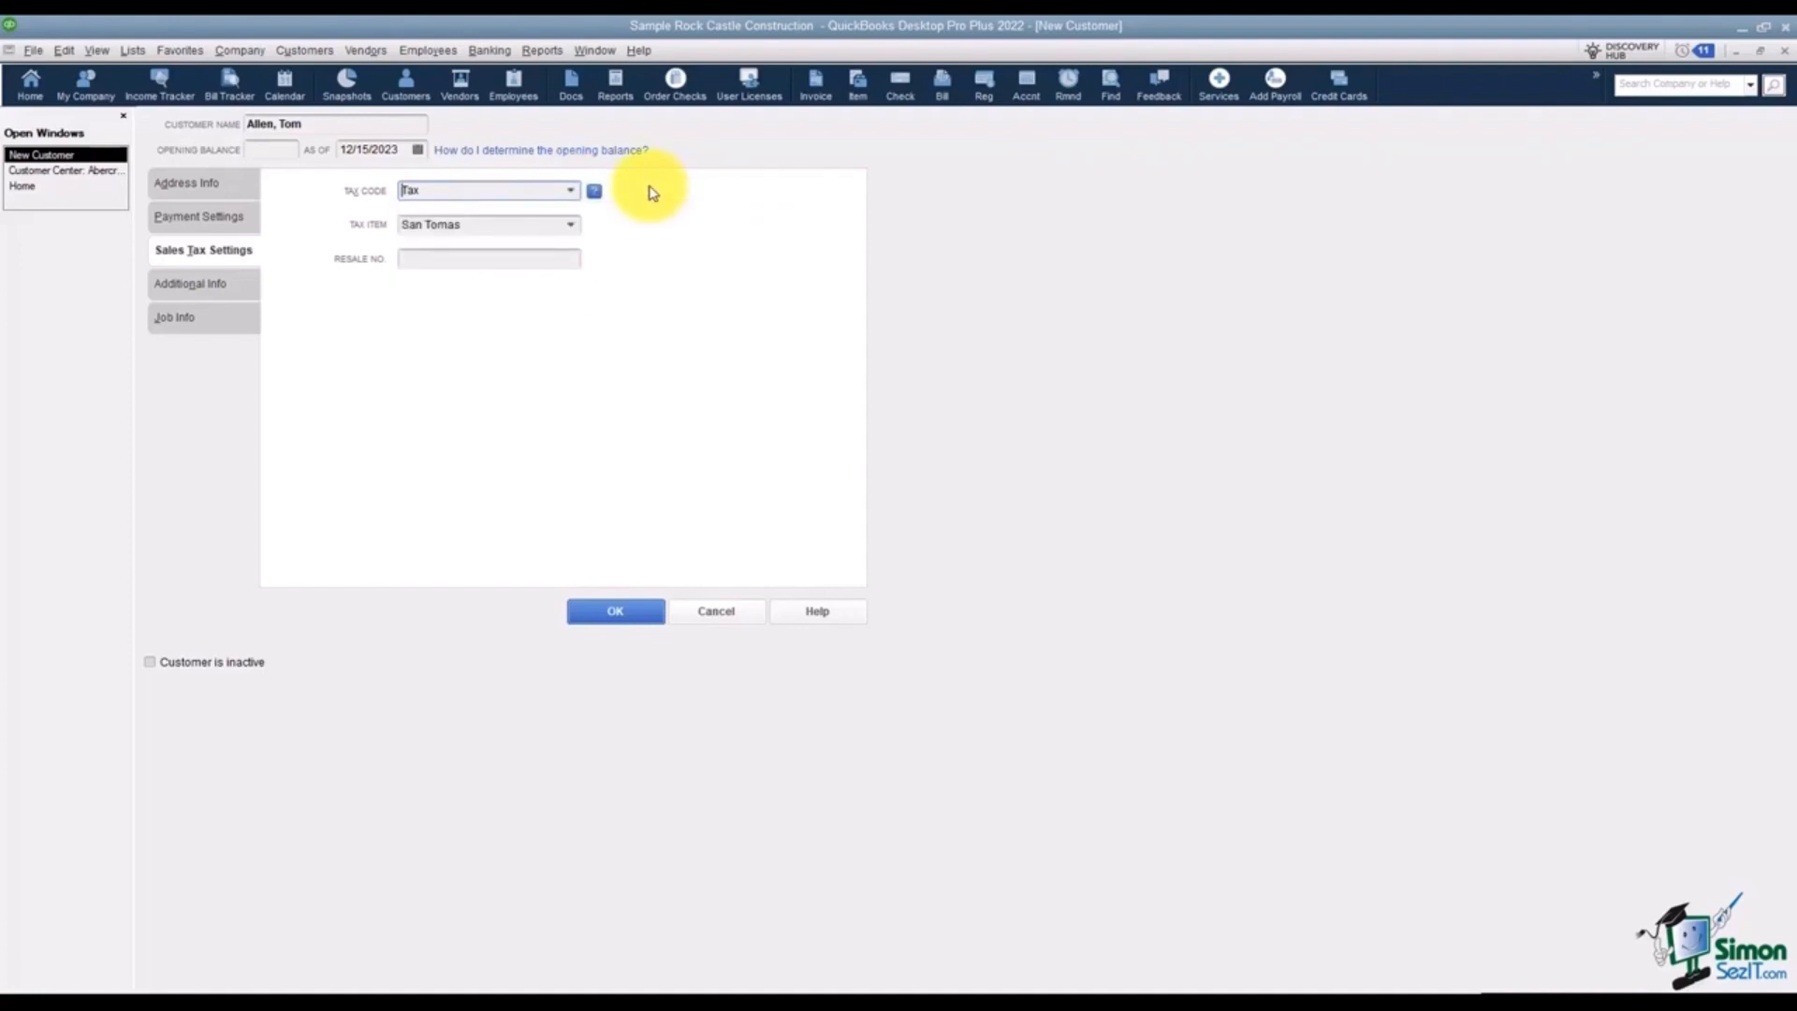
Review the available tax items and the resale number field in the new customer's sales tax settings.
{"action": "left_click", "coordinate": [571, 227]}
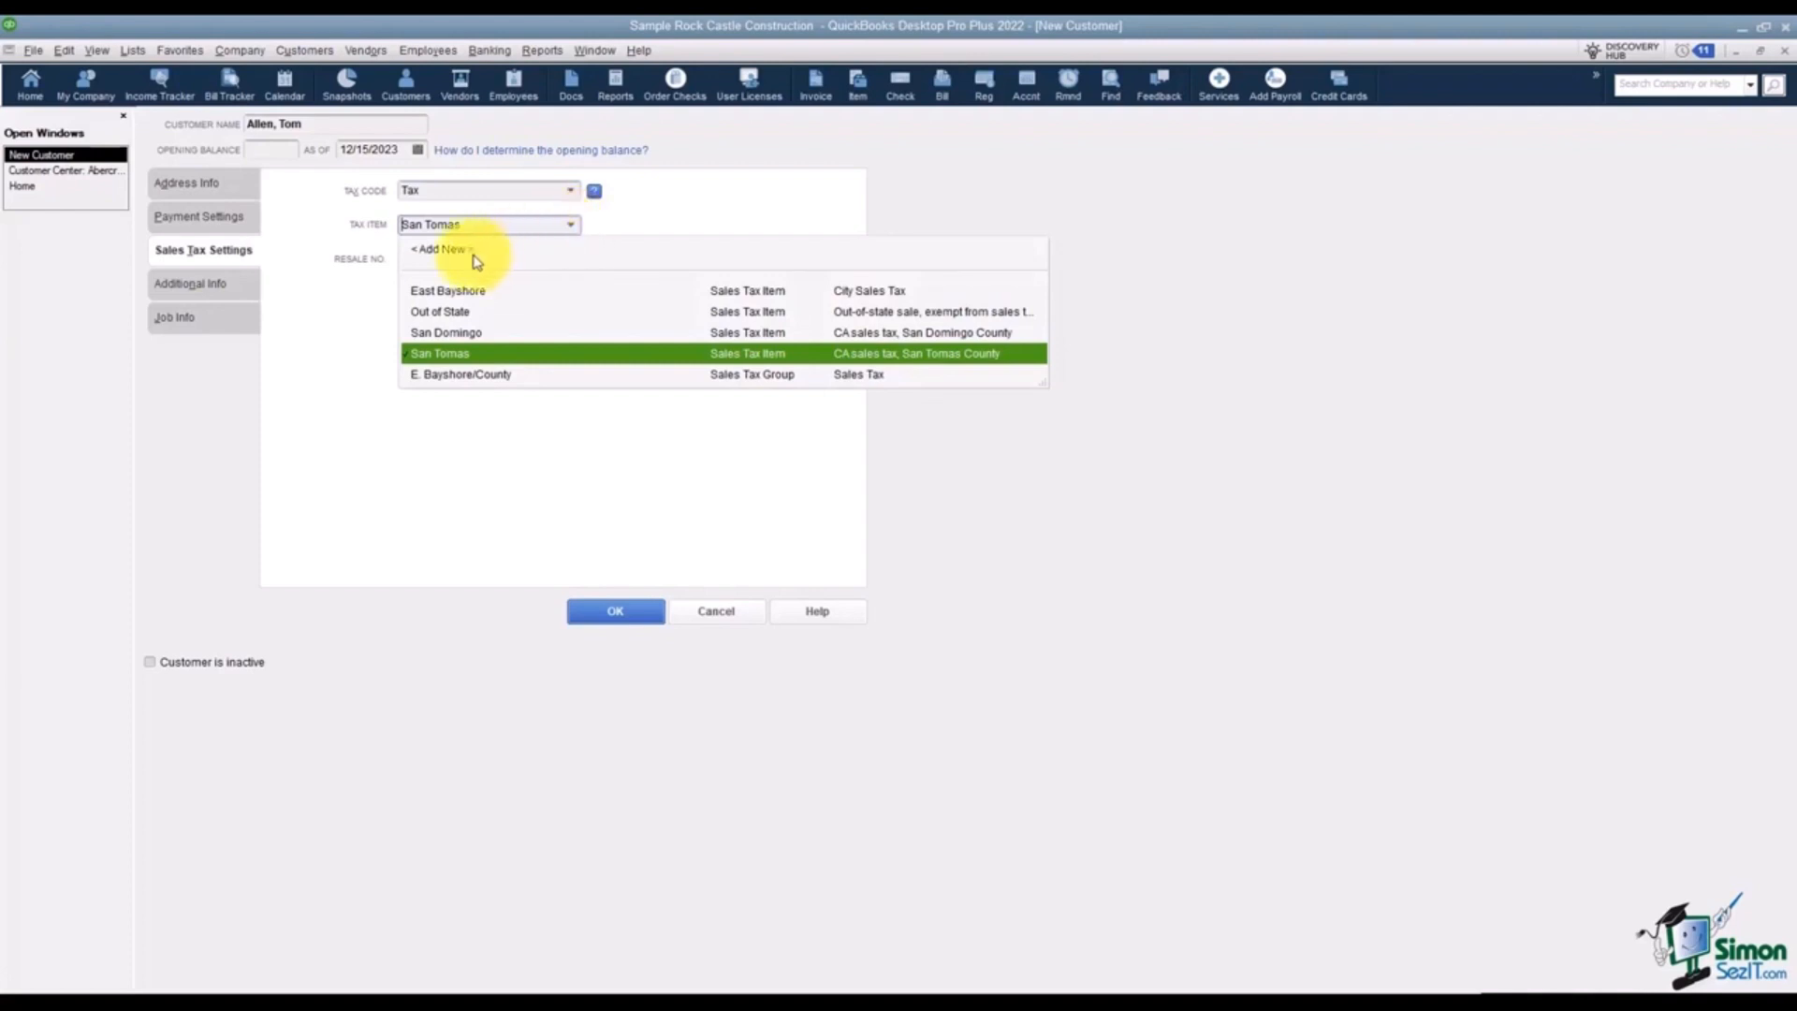
{"action": "left_click", "coordinate": [613, 227]}
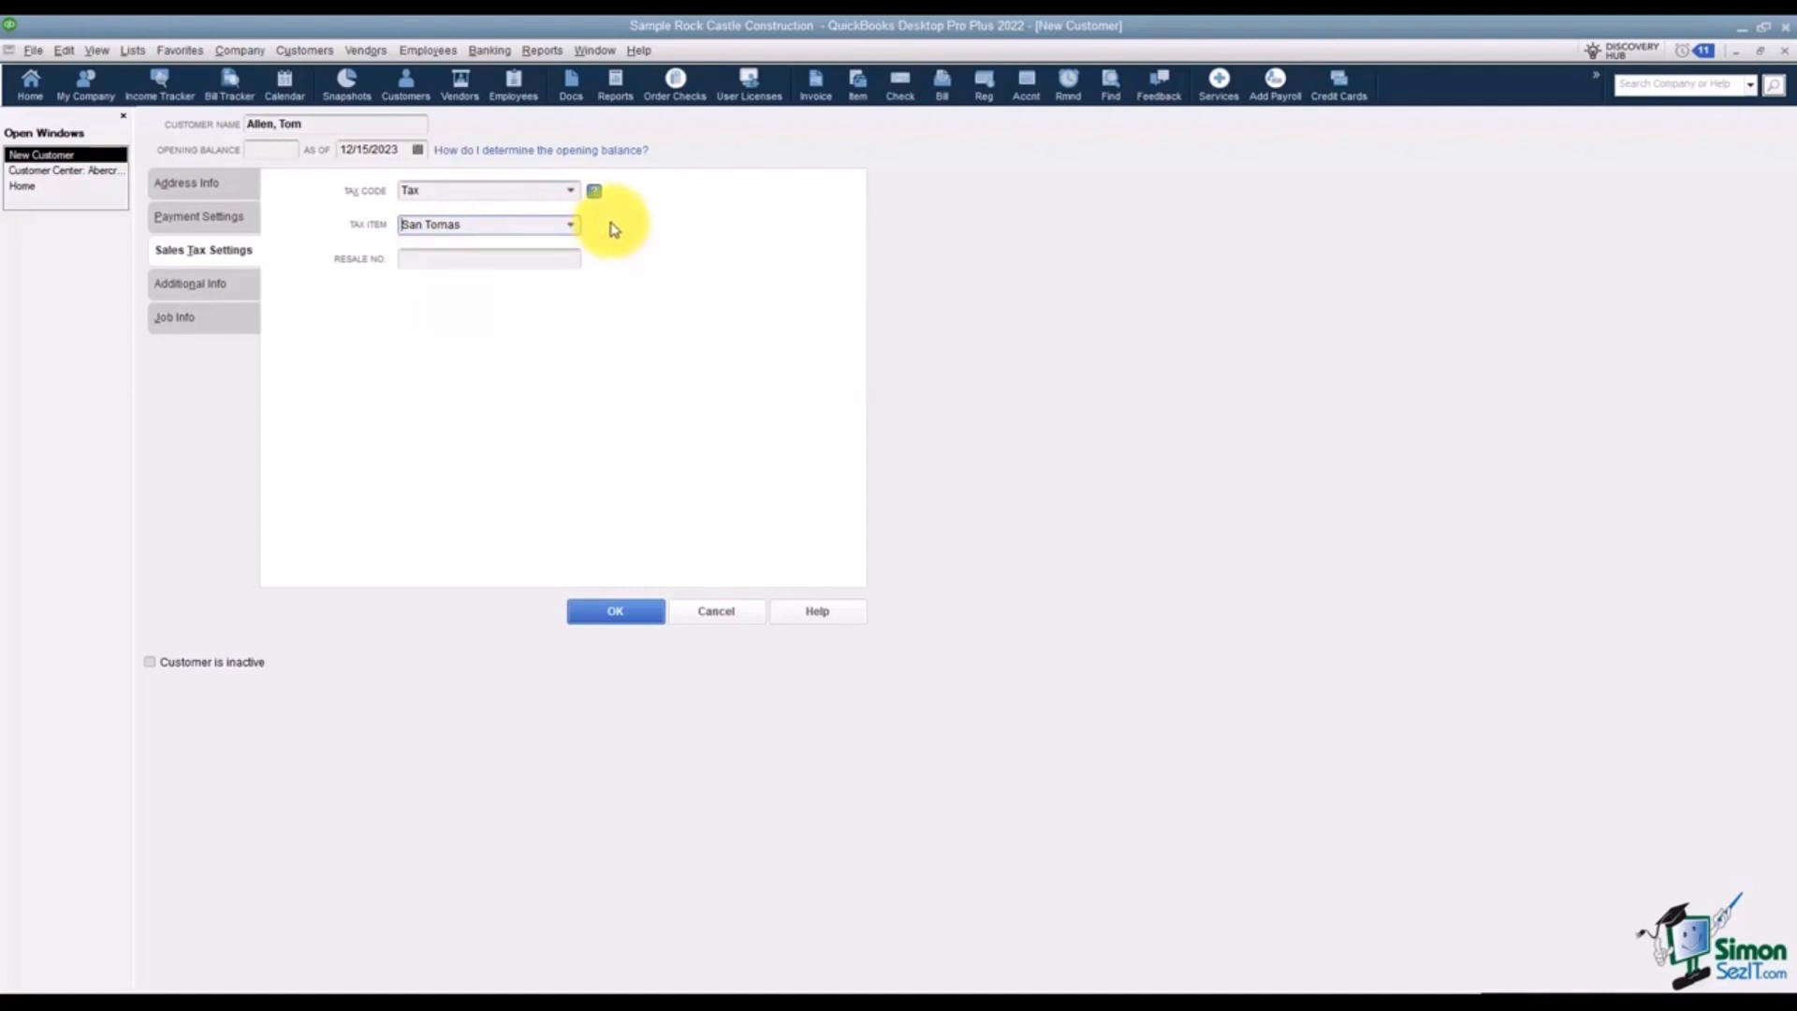
{"action": "left_click", "coordinate": [467, 257]}
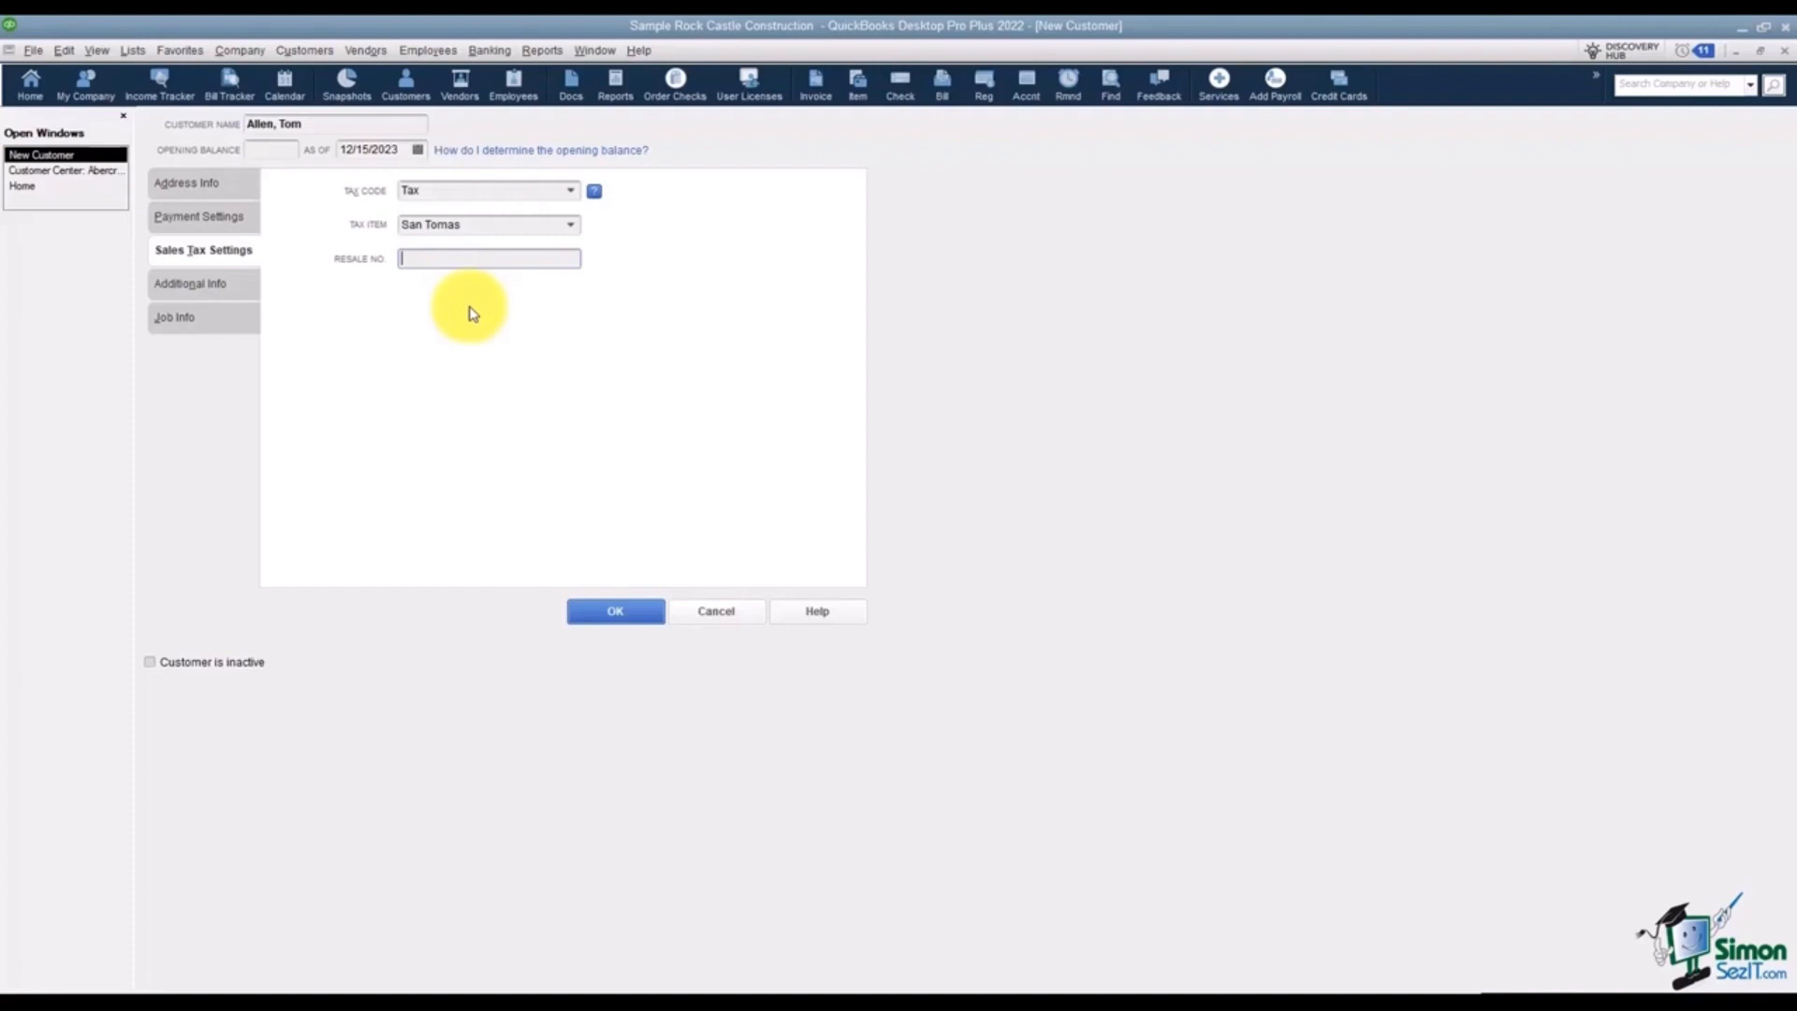
Review the customer type and sales rep options in the new customer's additional info without choosing any.
{"action": "left_click", "coordinate": [211, 286]}
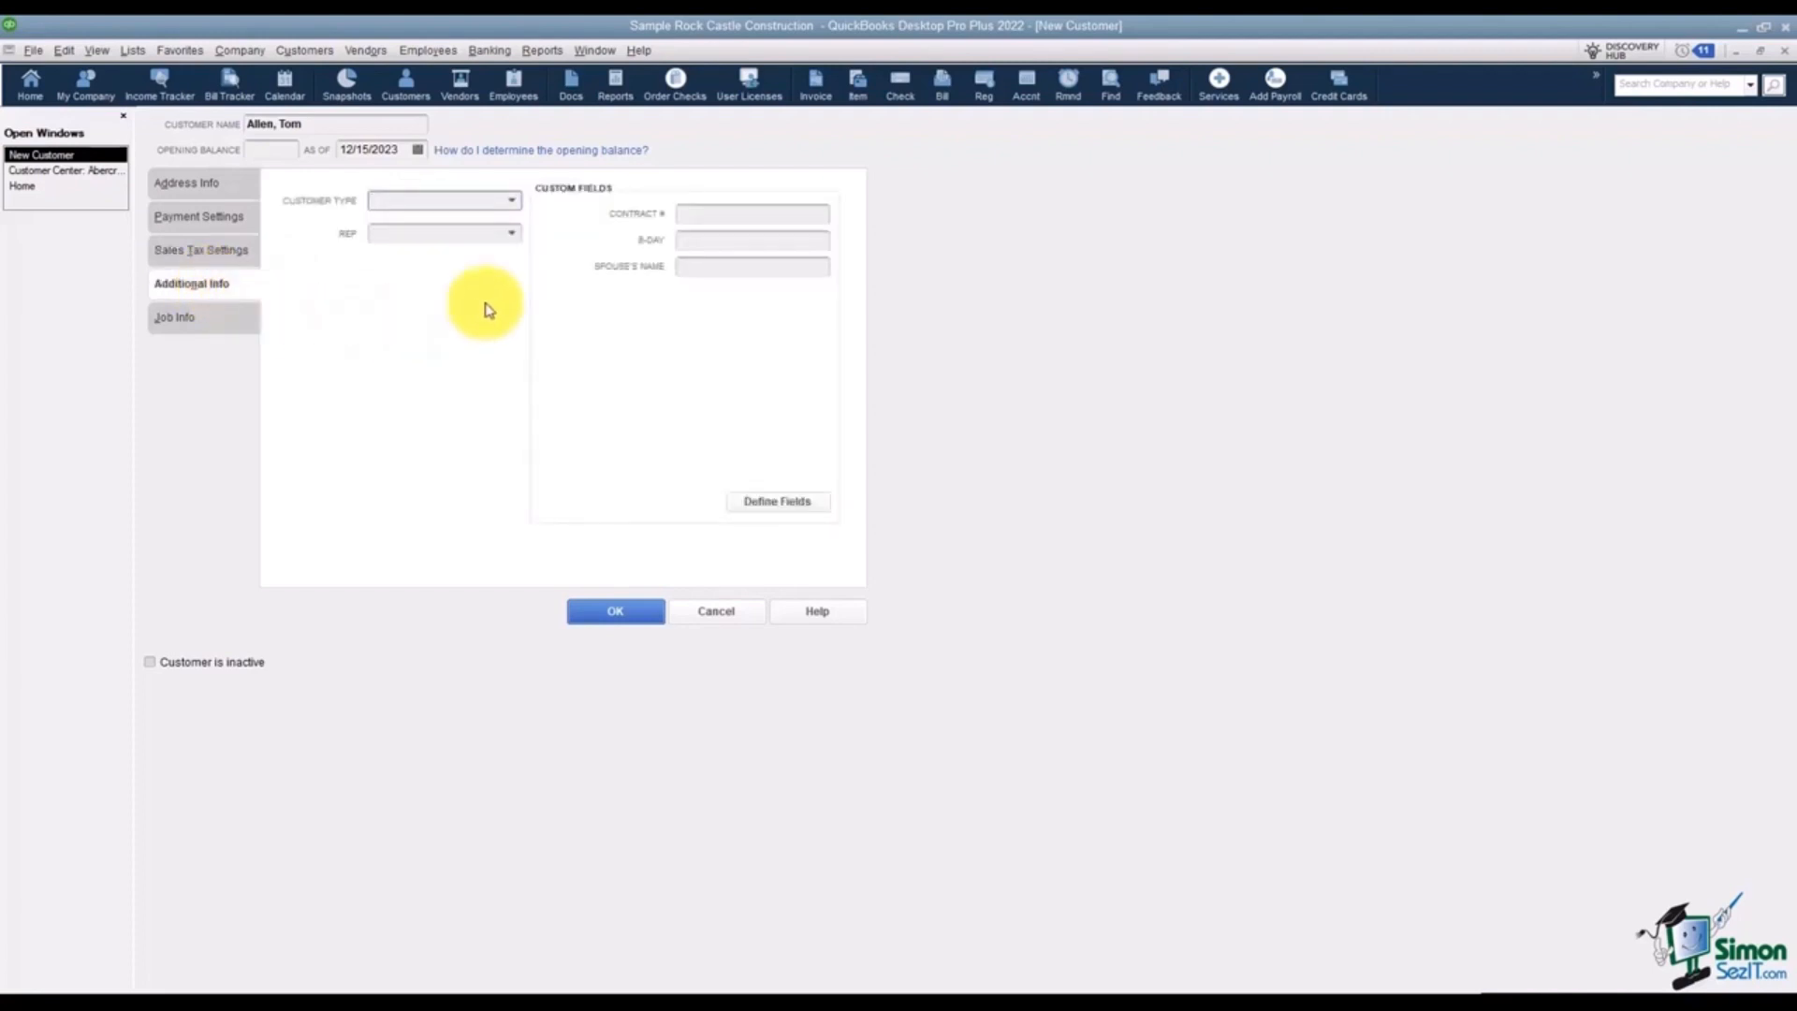
{"action": "left_click", "coordinate": [512, 204]}
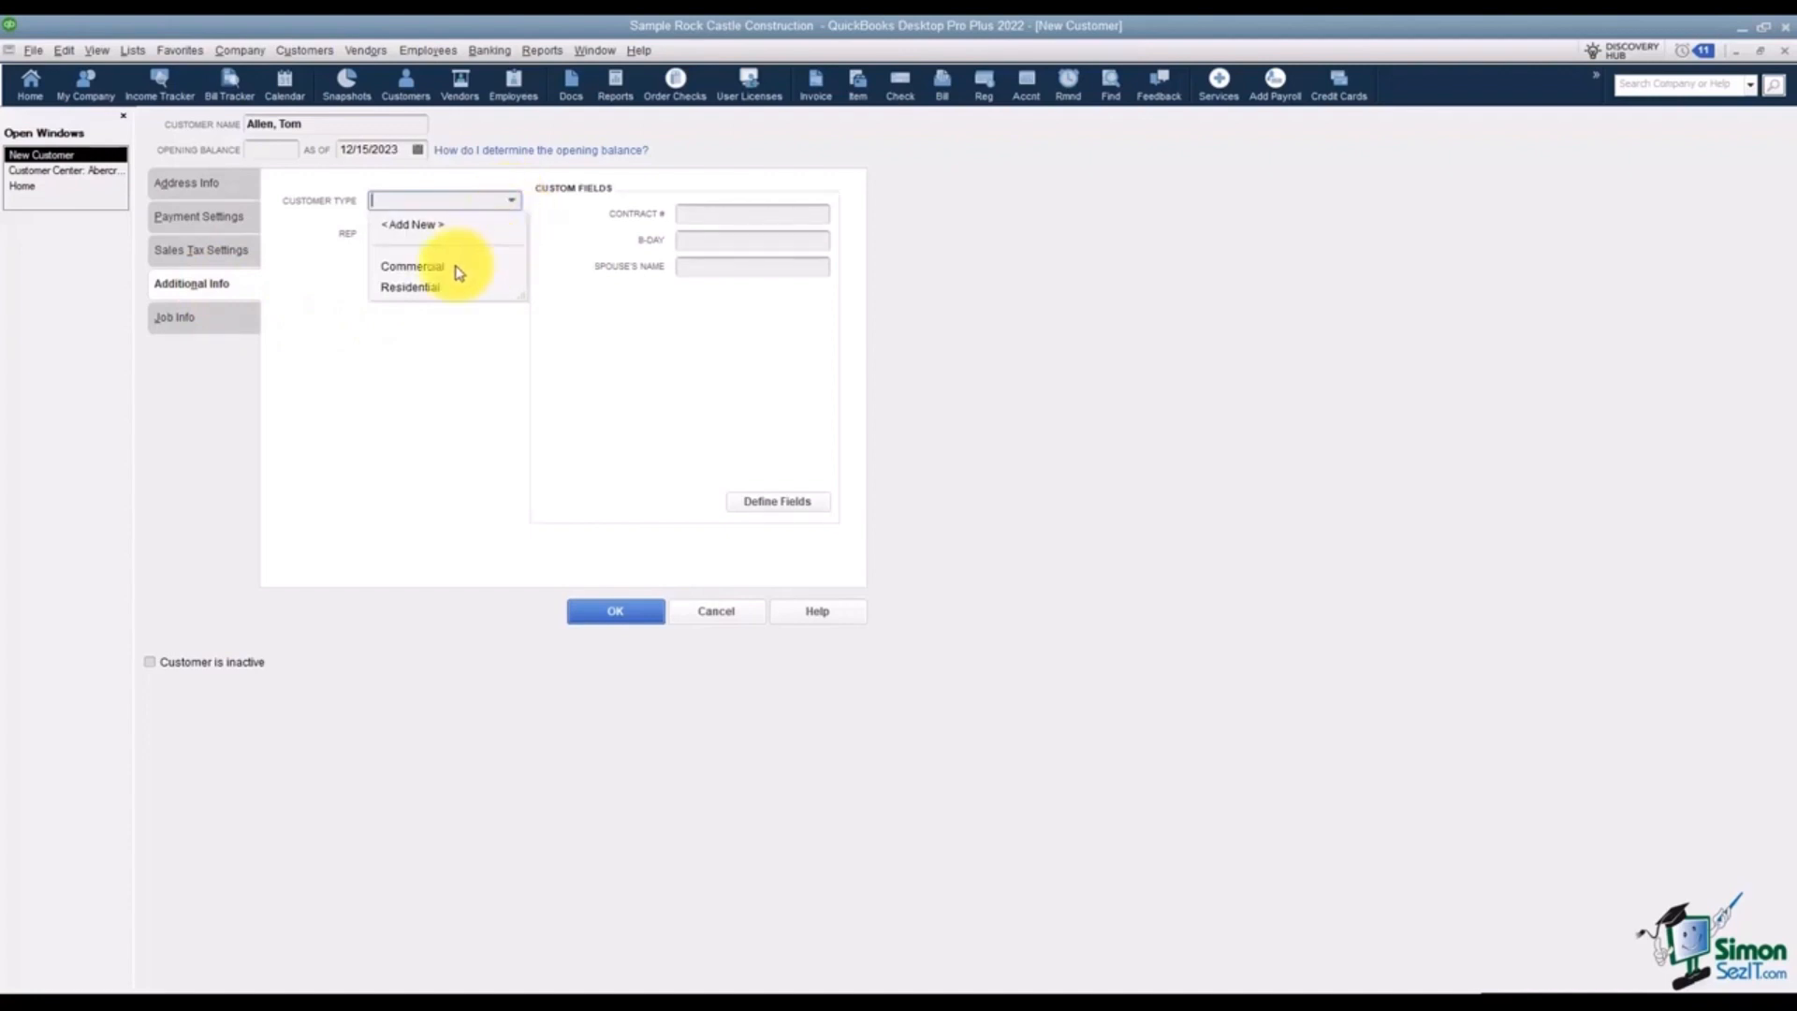
{"action": "left_click", "coordinate": [446, 336]}
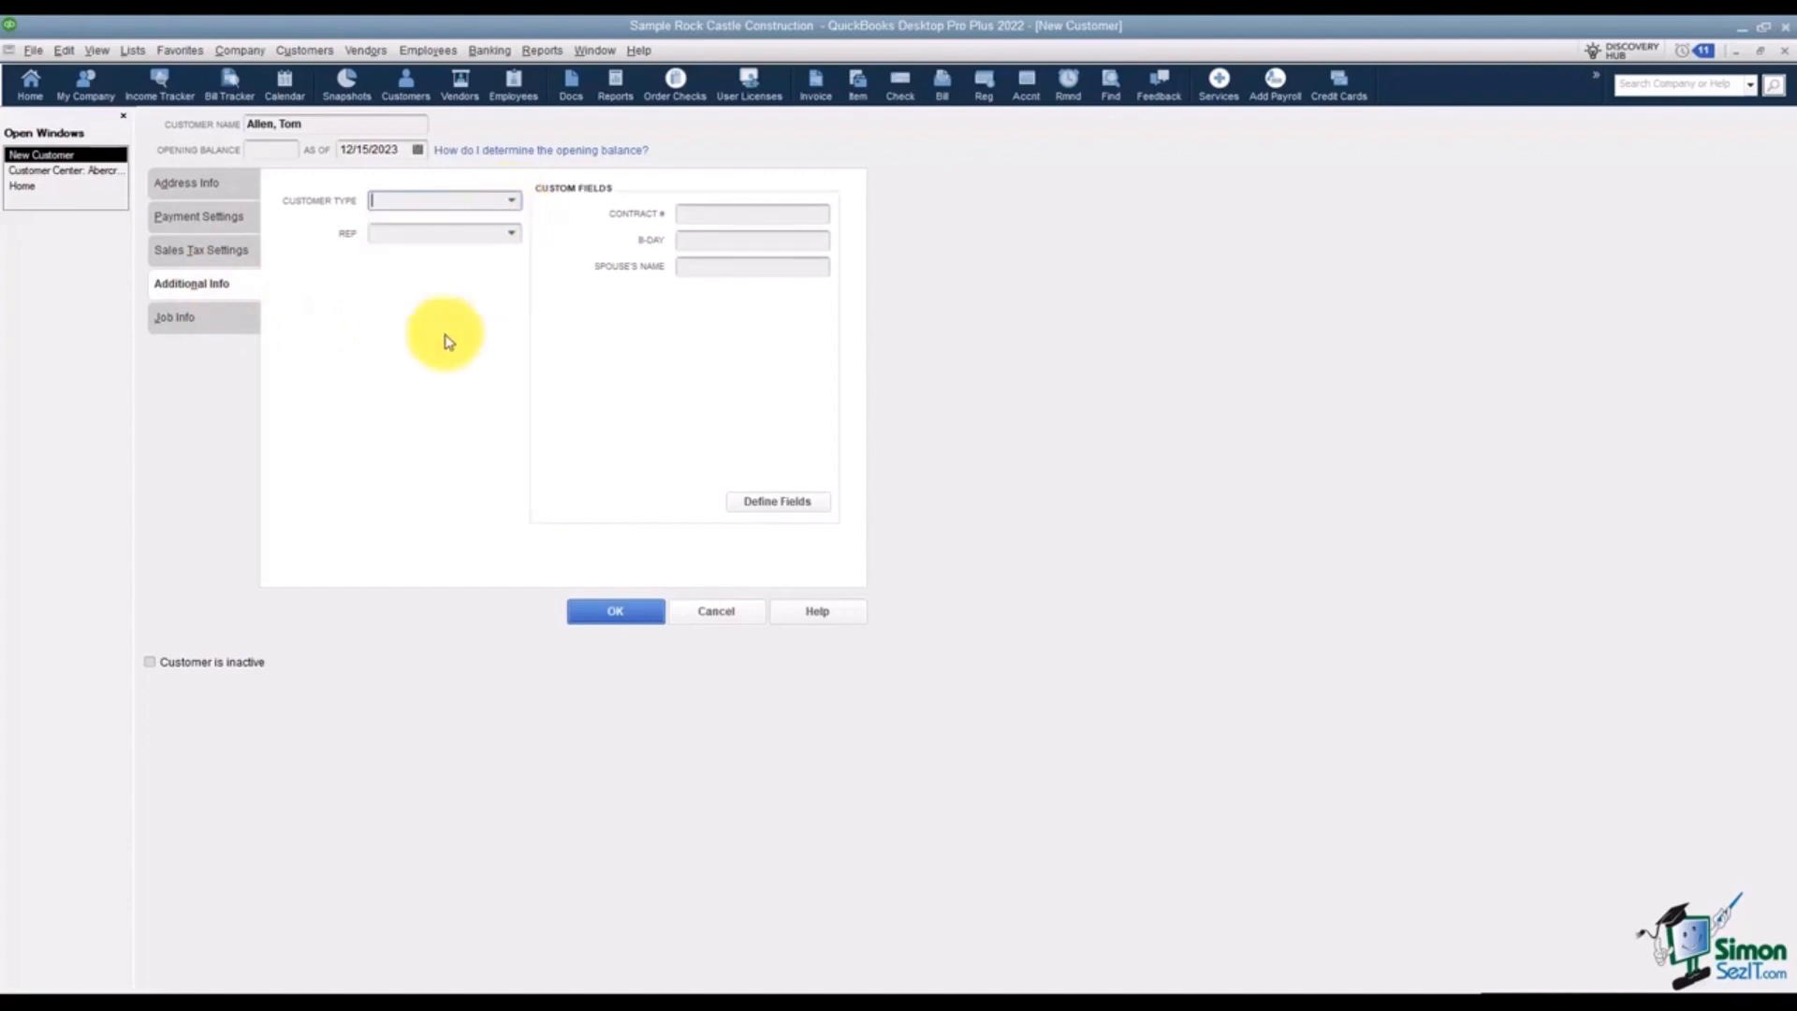
{"action": "left_click", "coordinate": [515, 235]}
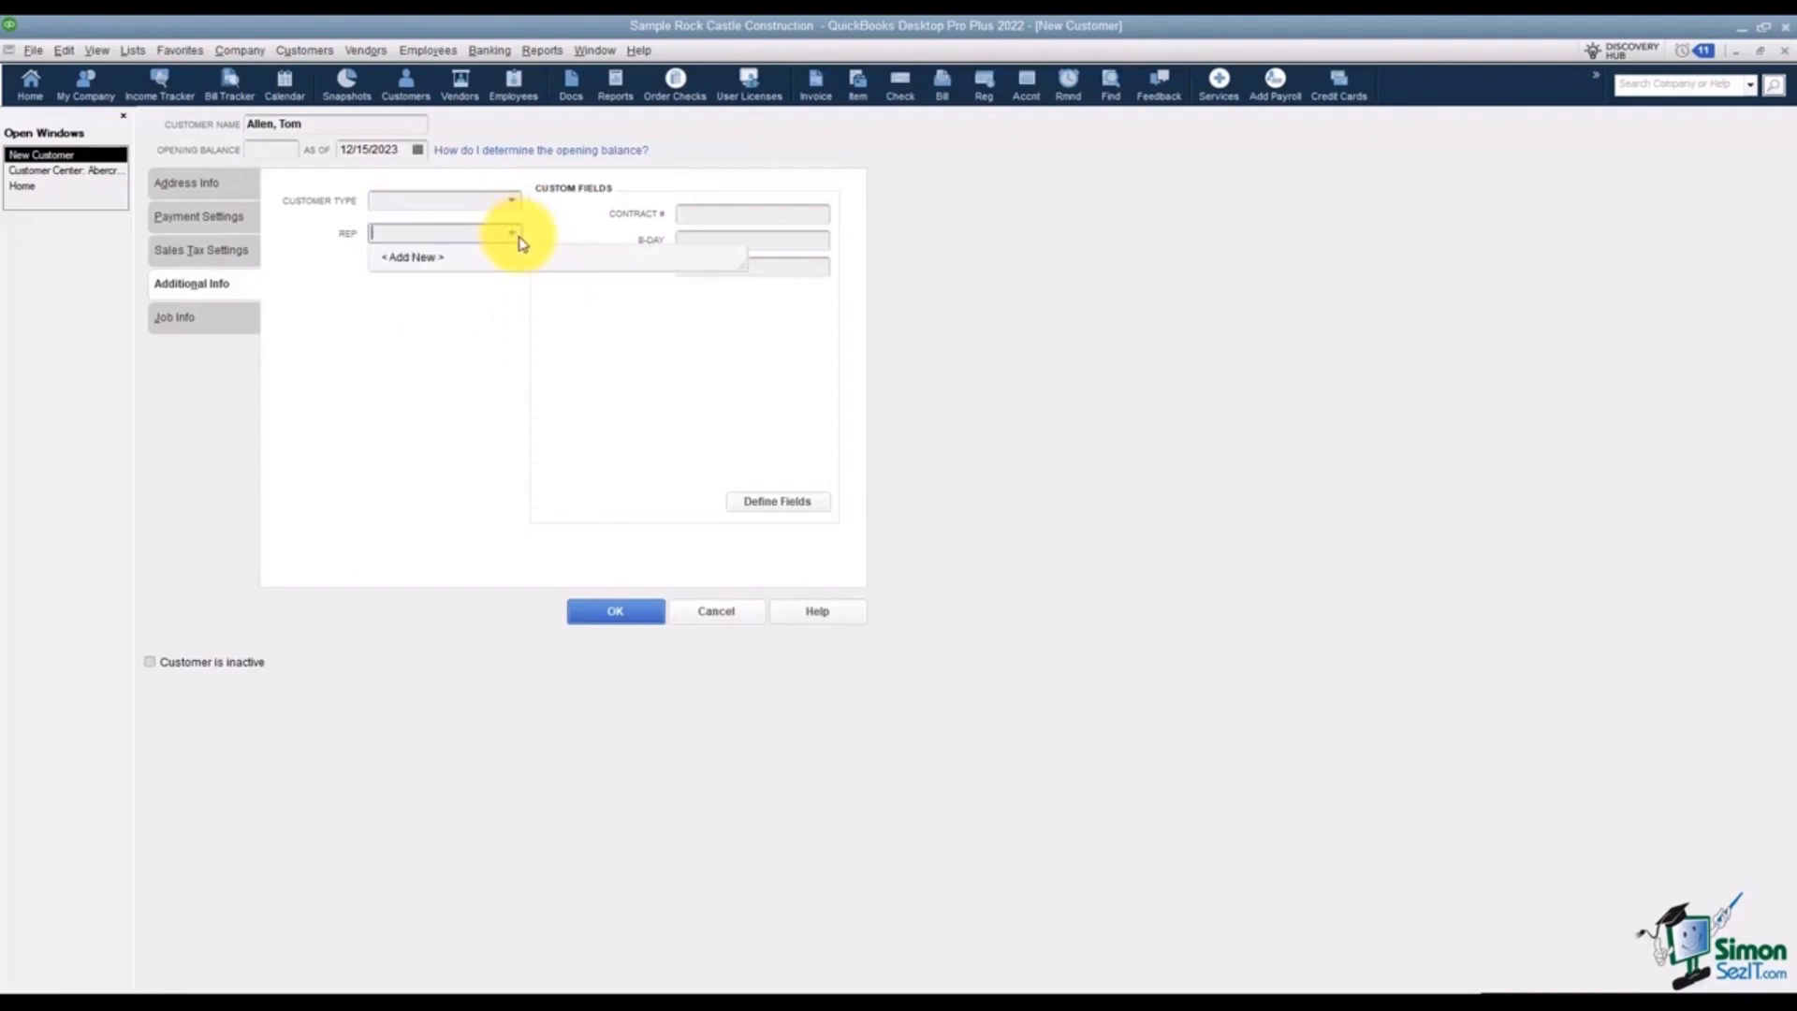
{"action": "left_click", "coordinate": [416, 323]}
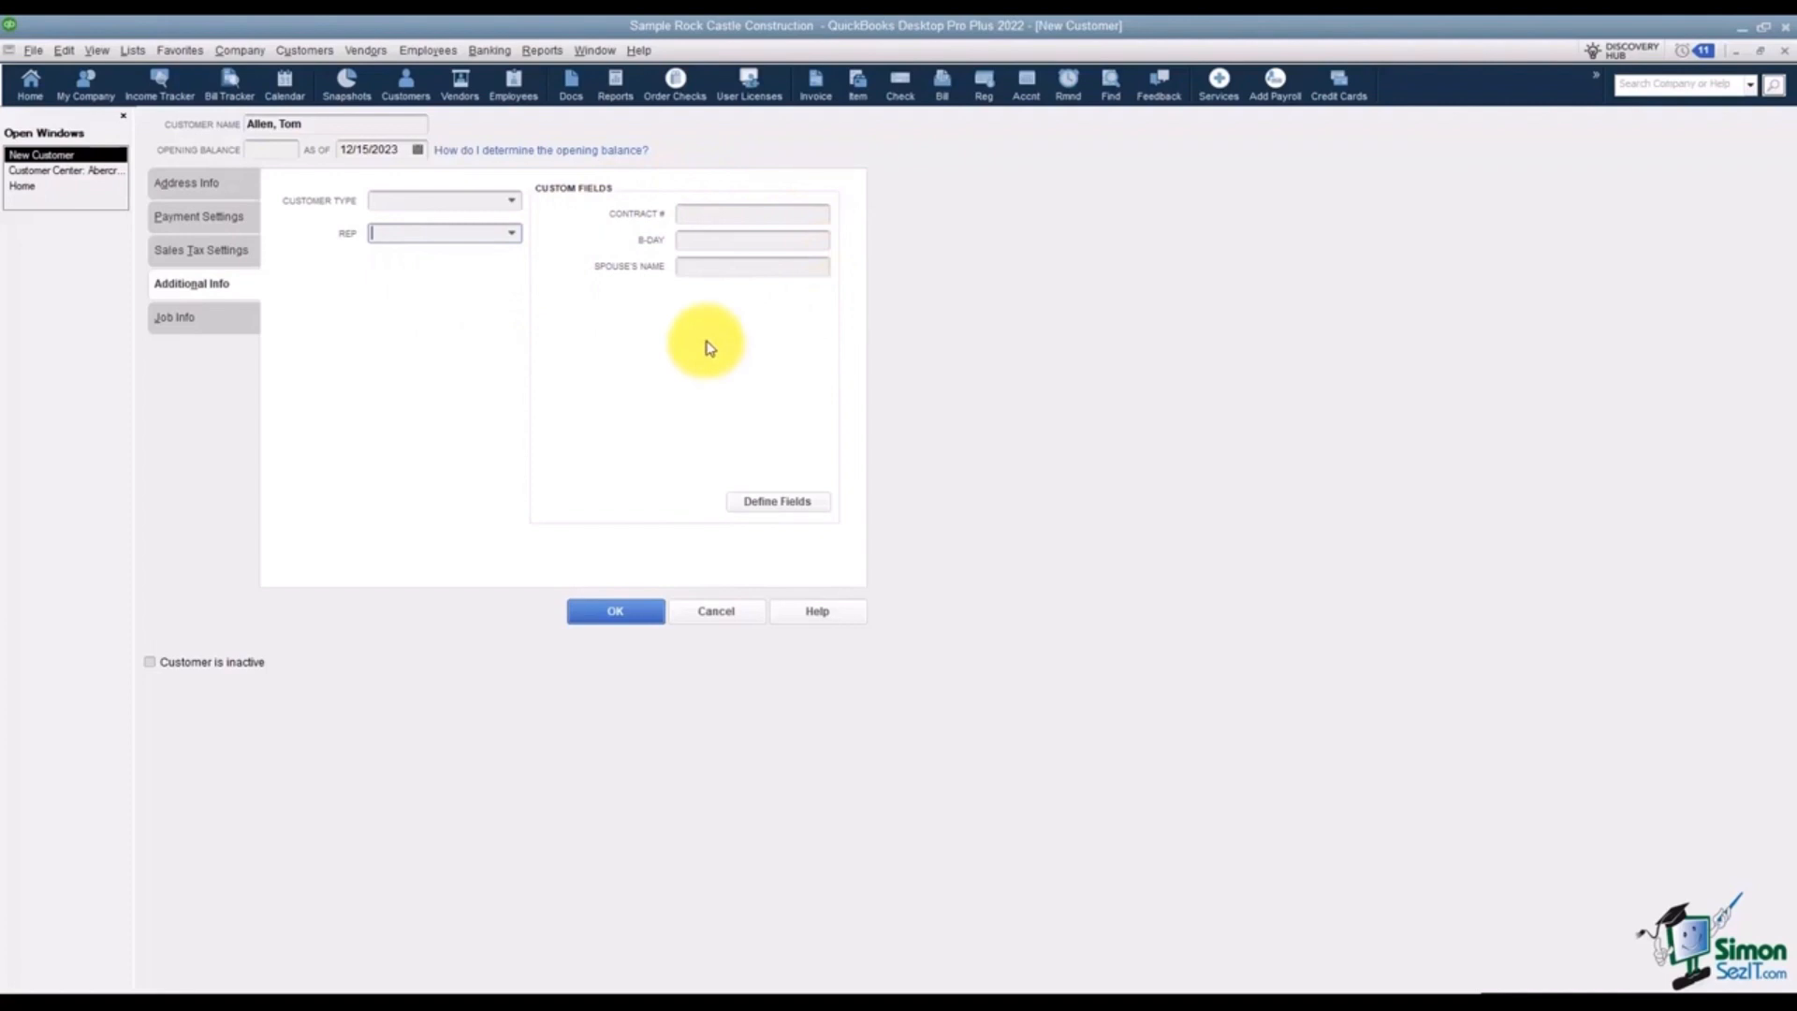
Examine the custom fields setup for names, including the first blank label row and its customer usage column.
{"action": "left_click", "coordinate": [776, 504]}
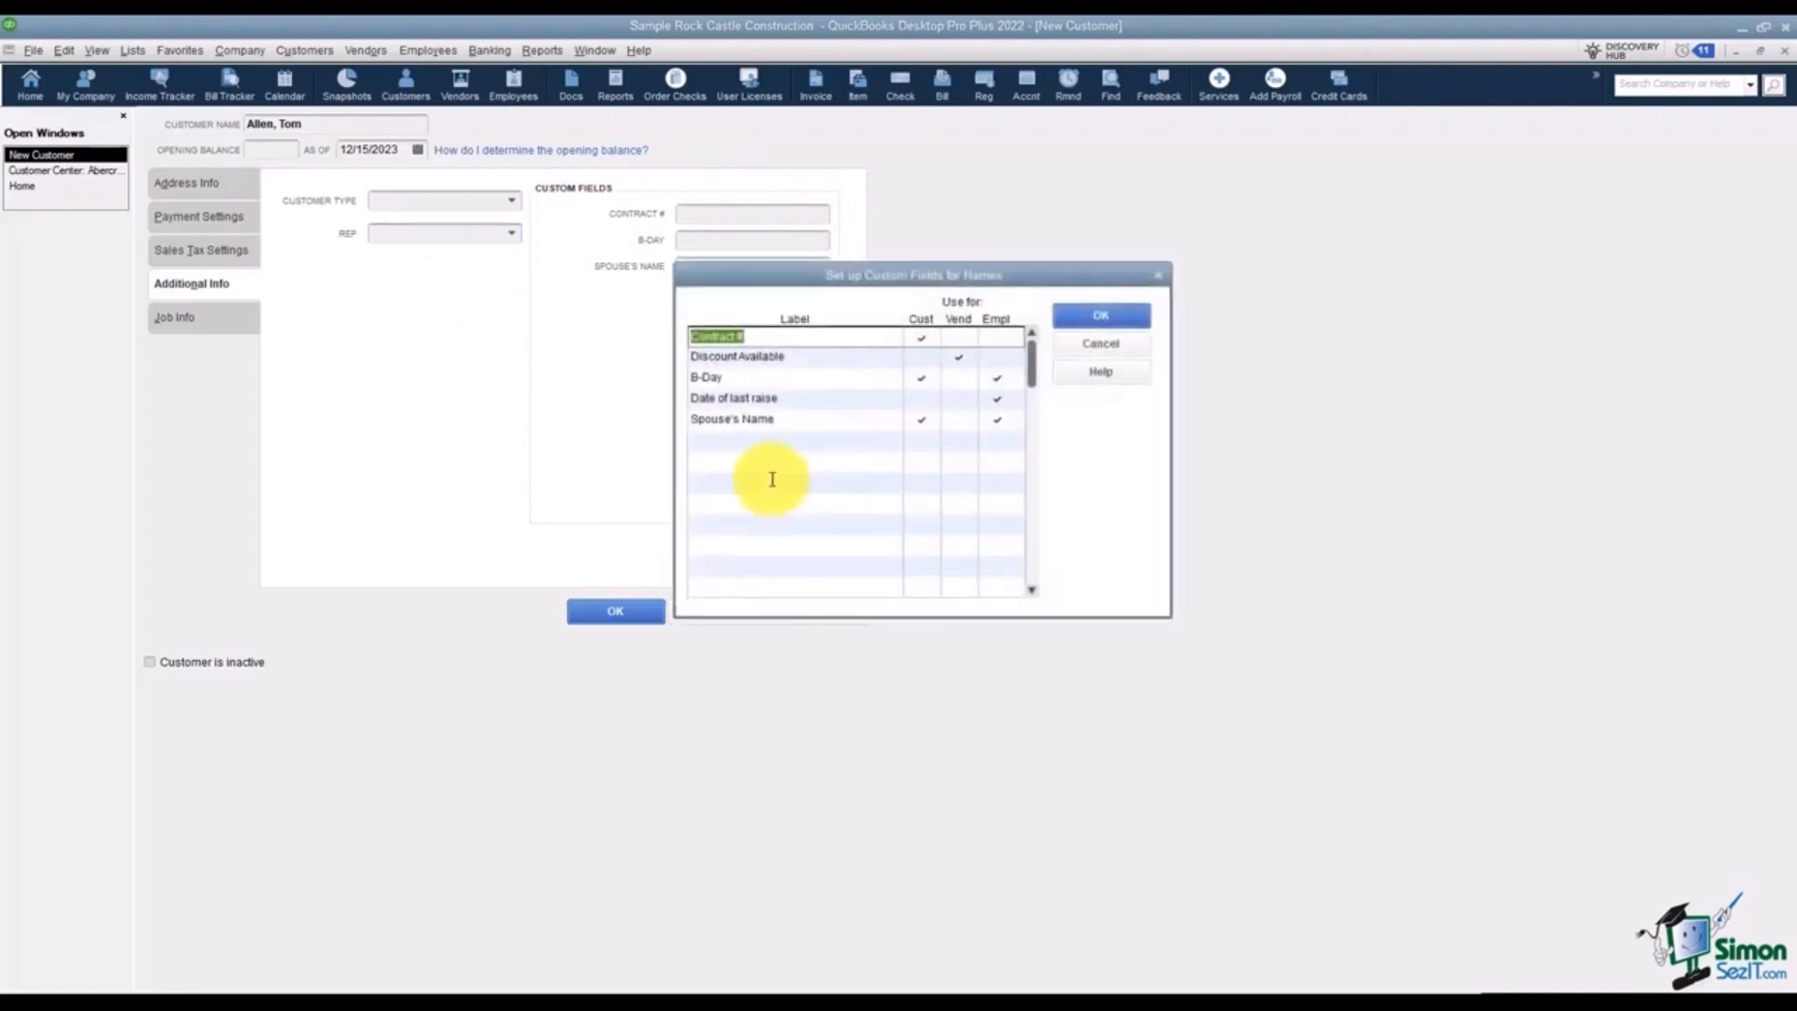
{"action": "left_click", "coordinate": [720, 442]}
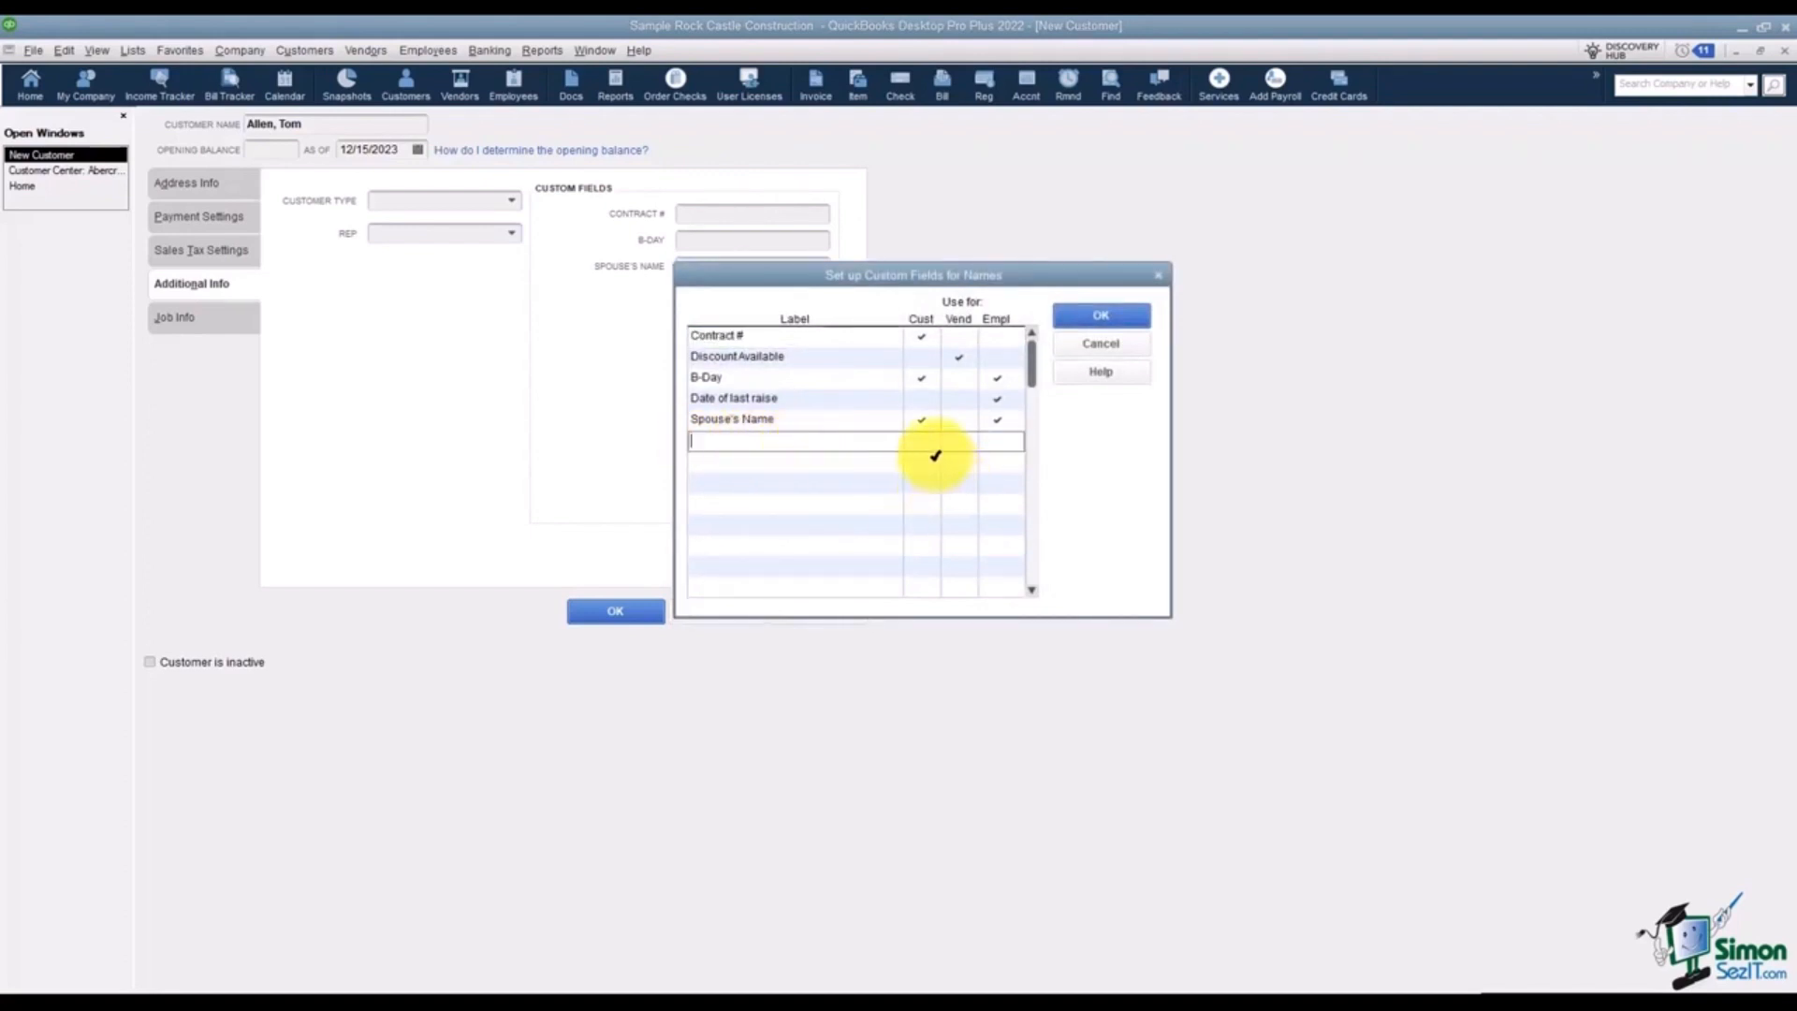
{"action": "left_click", "coordinate": [923, 446]}
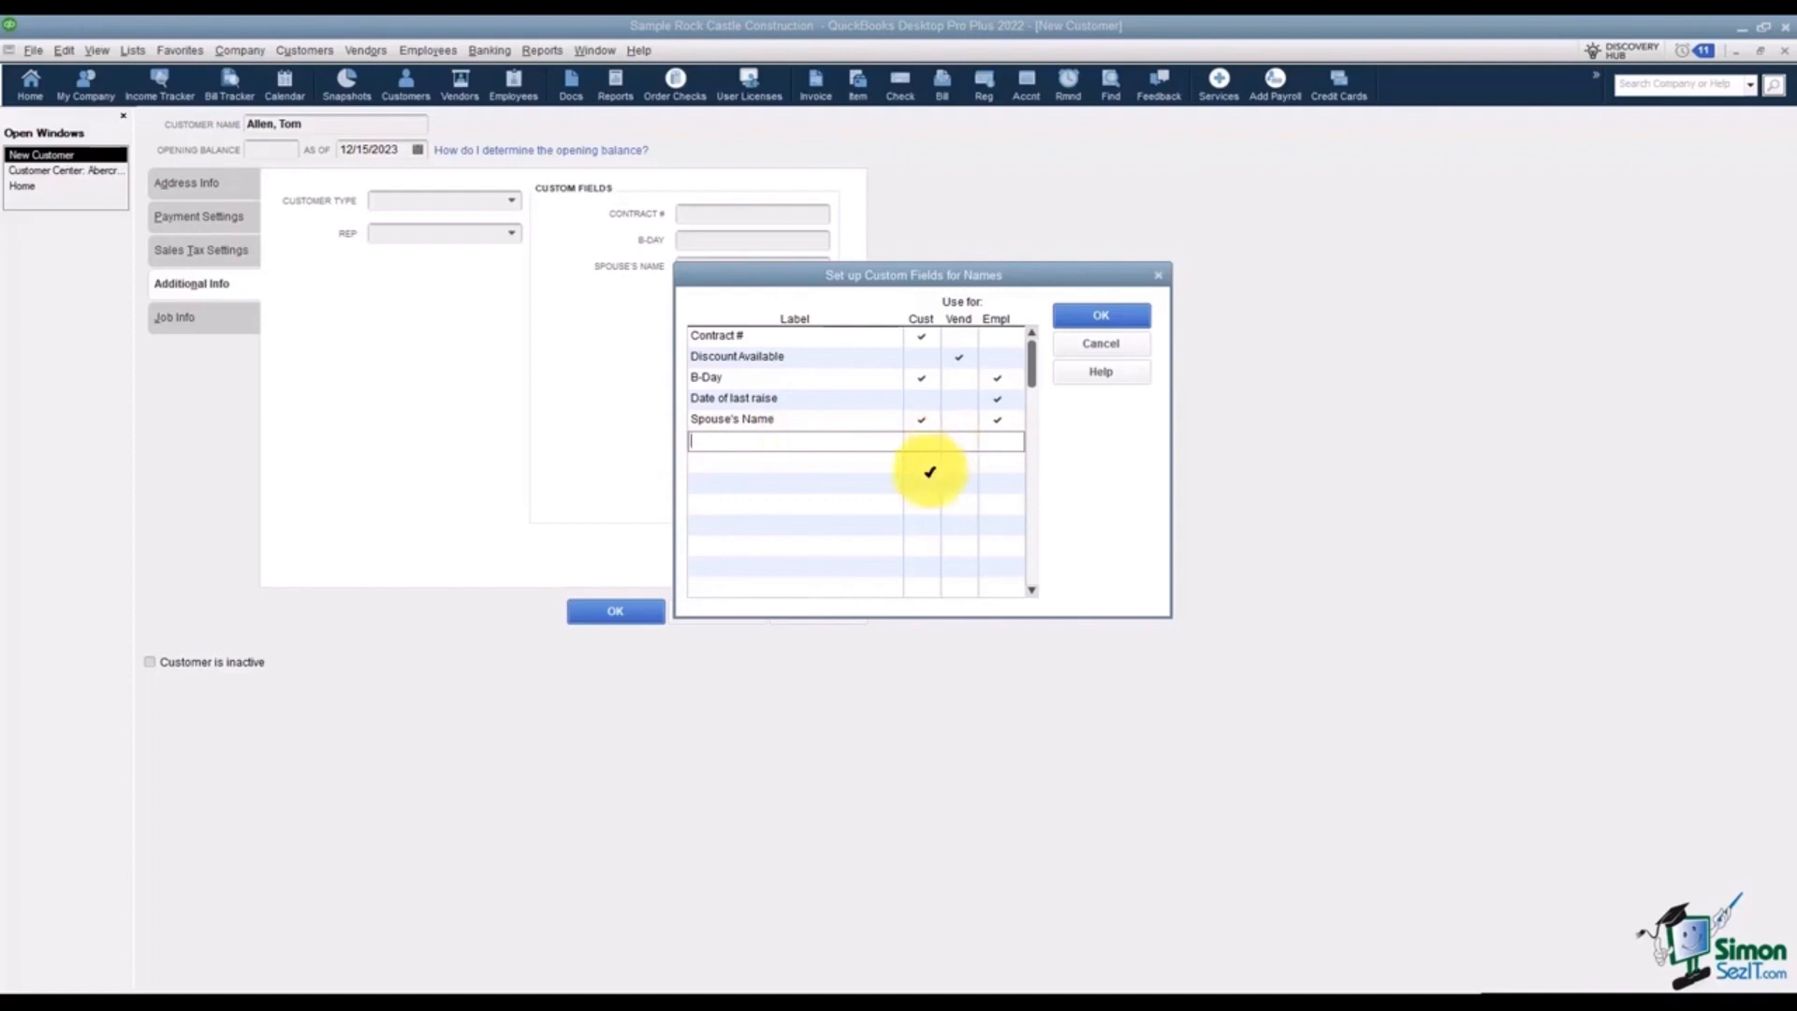